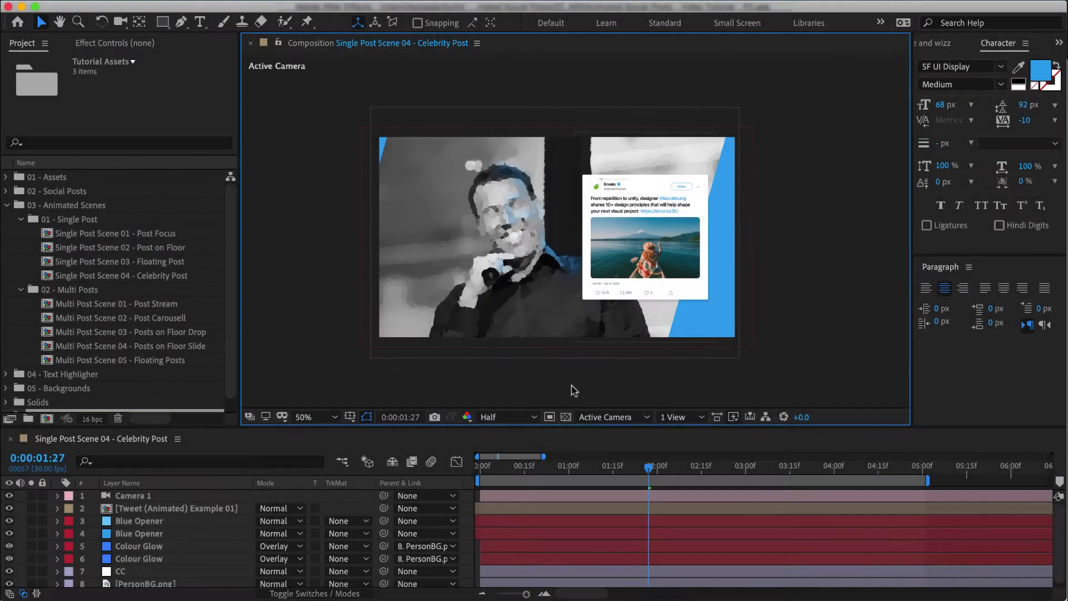
# Browse 03 - Animated Scenes > 02 - Multi Posts and select Multi Post Scene 05 - Floating Posts
pyautogui.moveTo(625, 468); pyautogui.dragTo(592, 467)
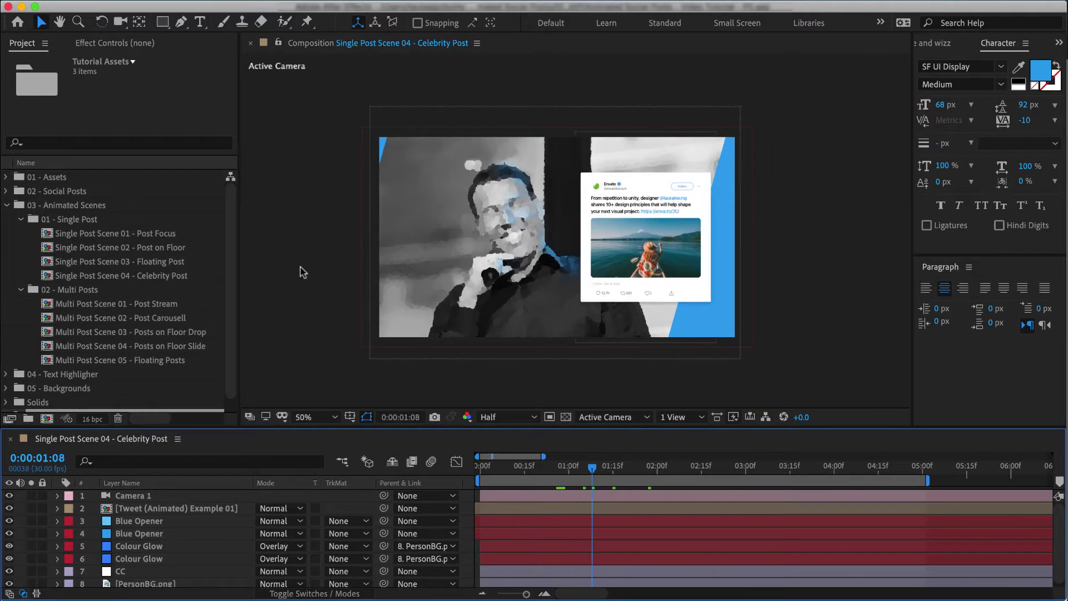
pyautogui.click(56, 206)
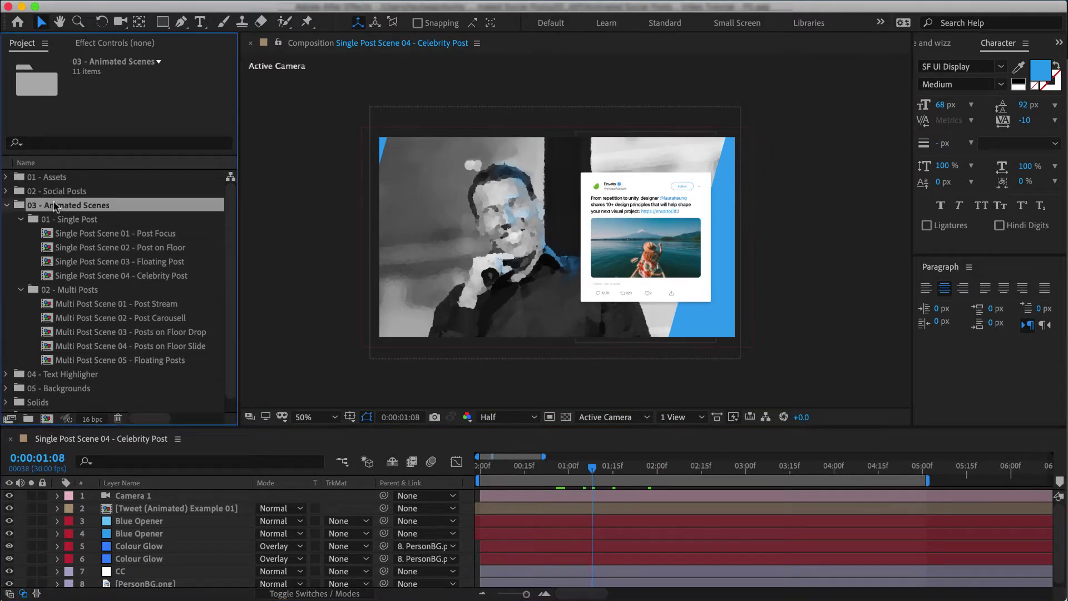
pyautogui.click(83, 221)
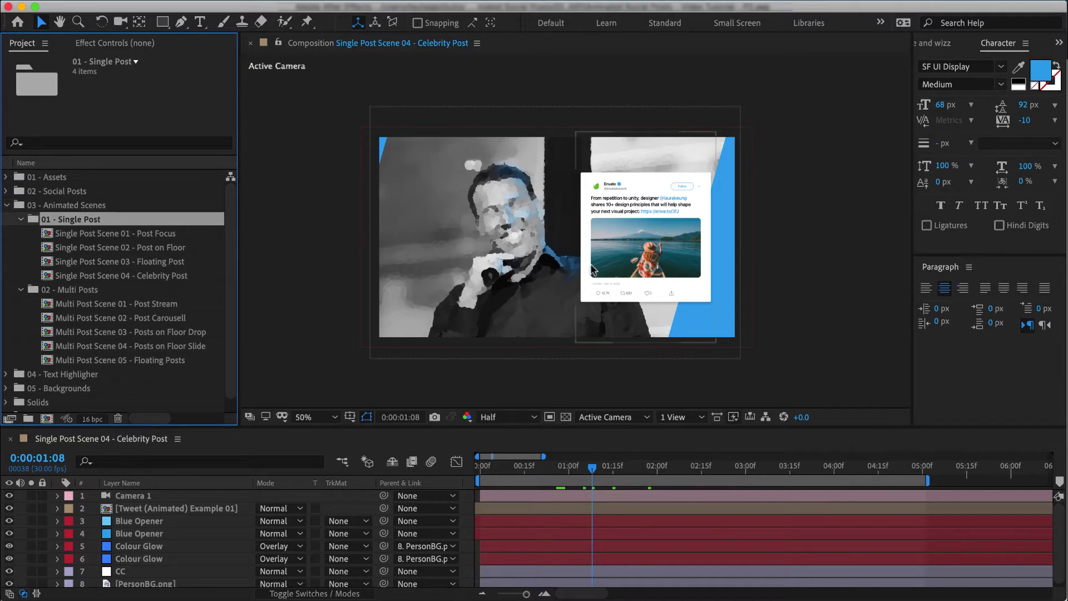
pyautogui.click(616, 257)
pyautogui.scroll(2, 623, 239)
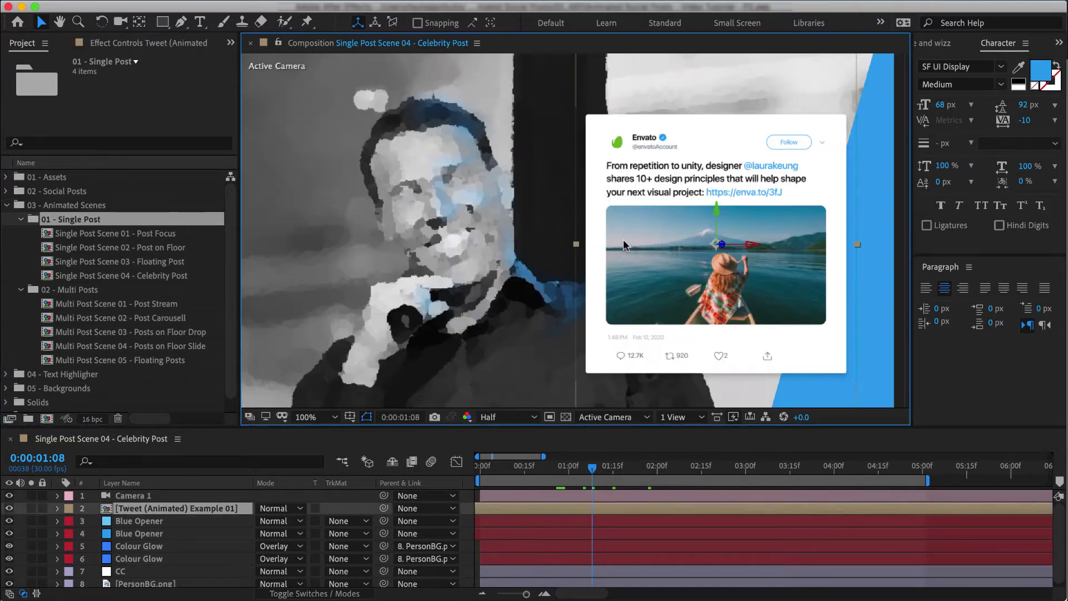
pyautogui.scroll(-2, 577, 247)
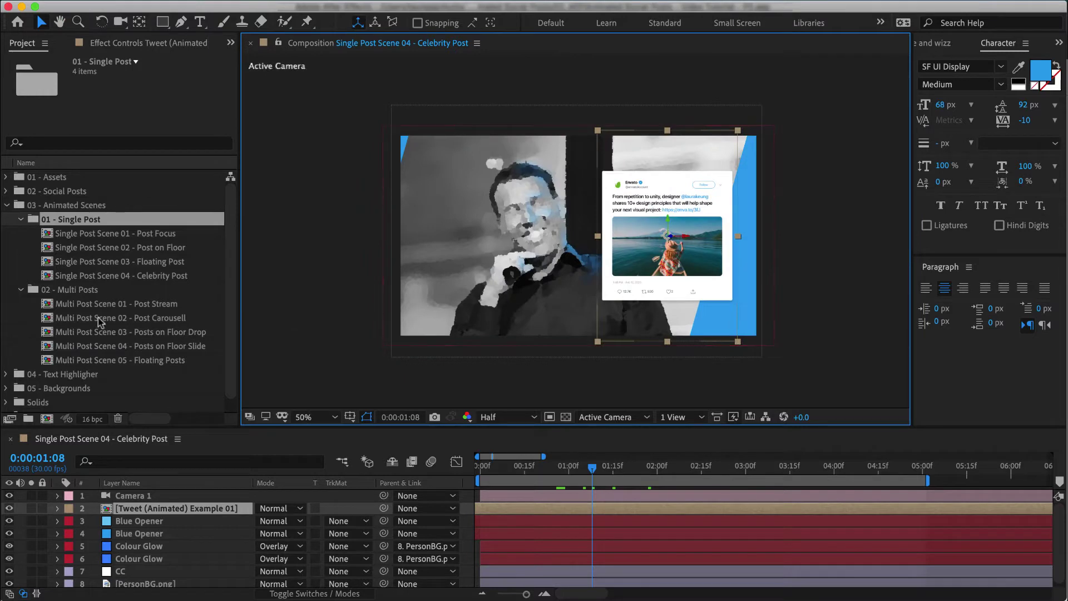
pyautogui.click(78, 292)
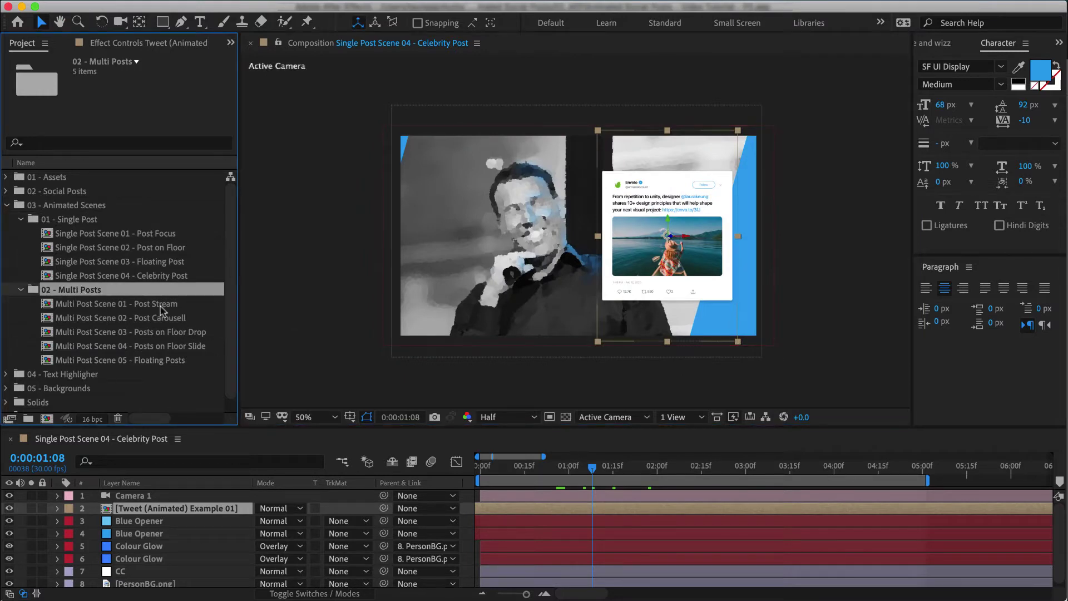
pyautogui.click(158, 362)
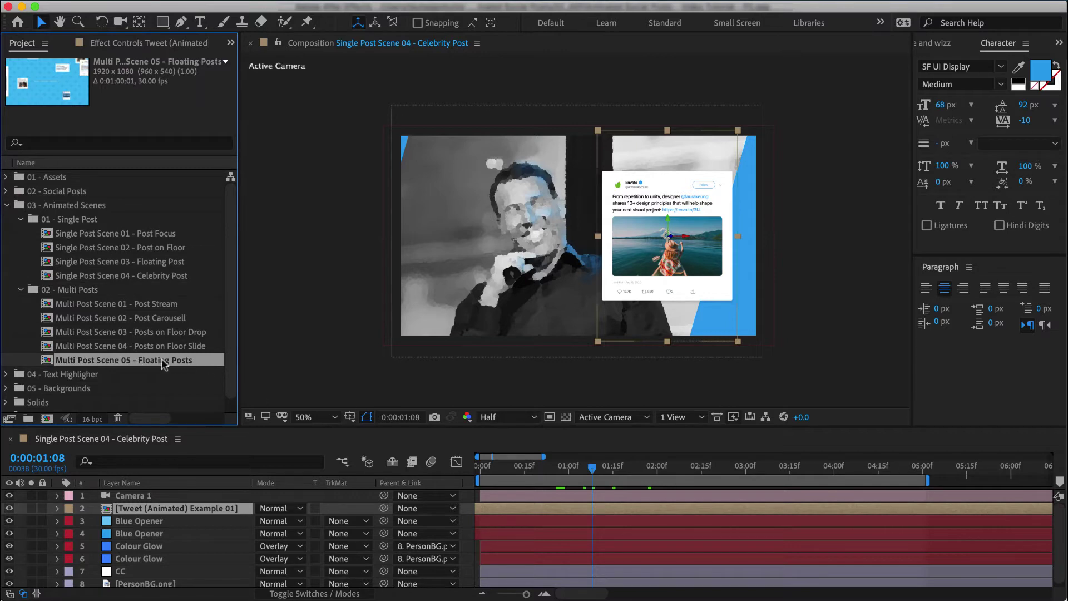
# Preview Multi Post Scene 05 - Floating Posts, close it, and select Multi Post Scene 01 - Post Stream
pyautogui.doubleClick(157, 364)
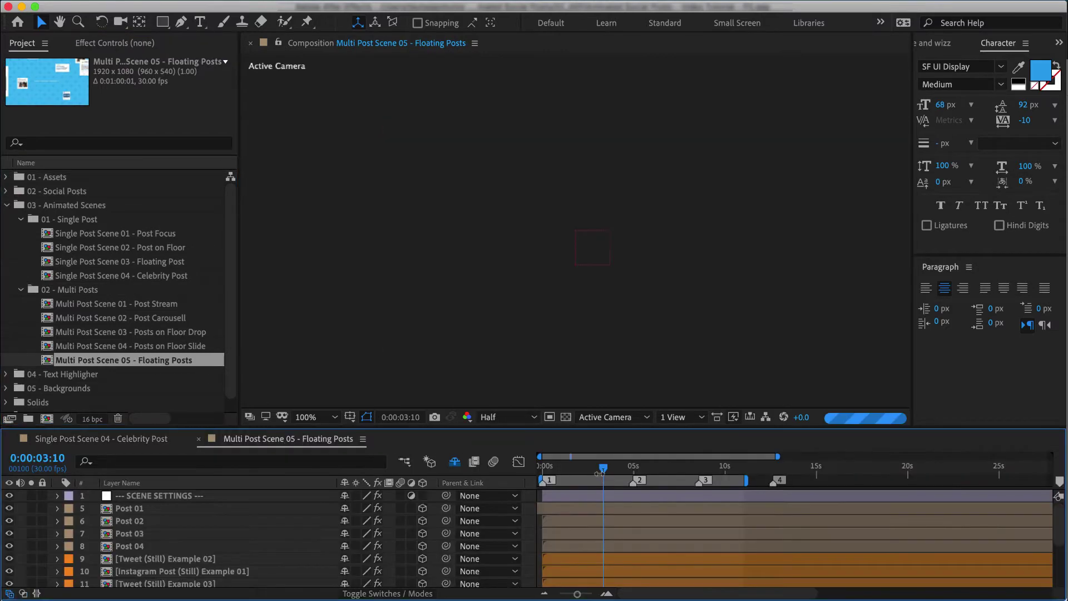
pyautogui.moveTo(595, 466); pyautogui.dragTo(766, 469)
pyautogui.click(199, 440)
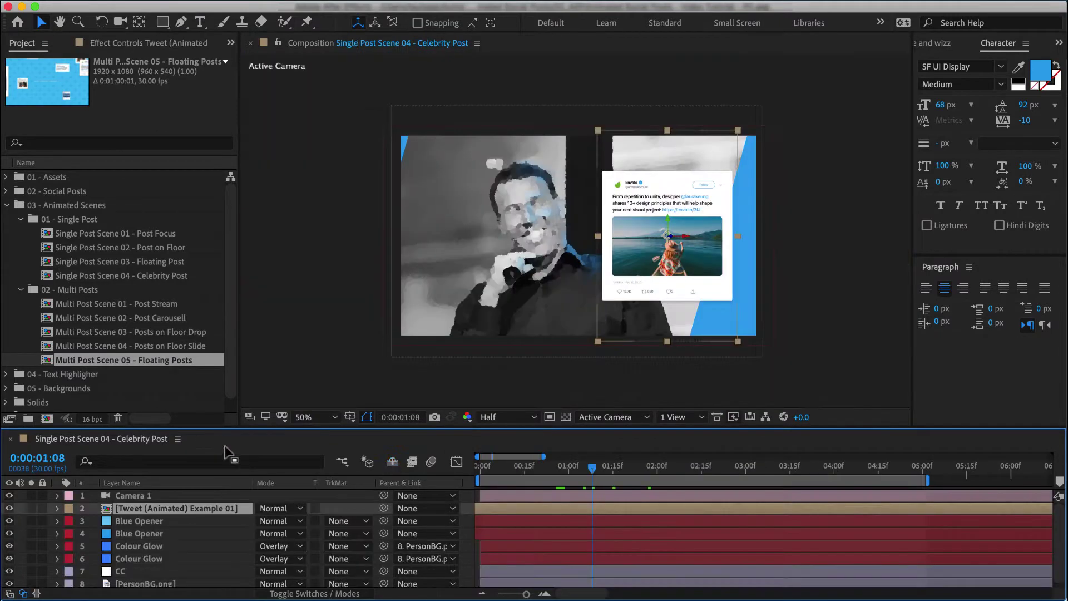
pyautogui.click(105, 290)
pyautogui.click(310, 345)
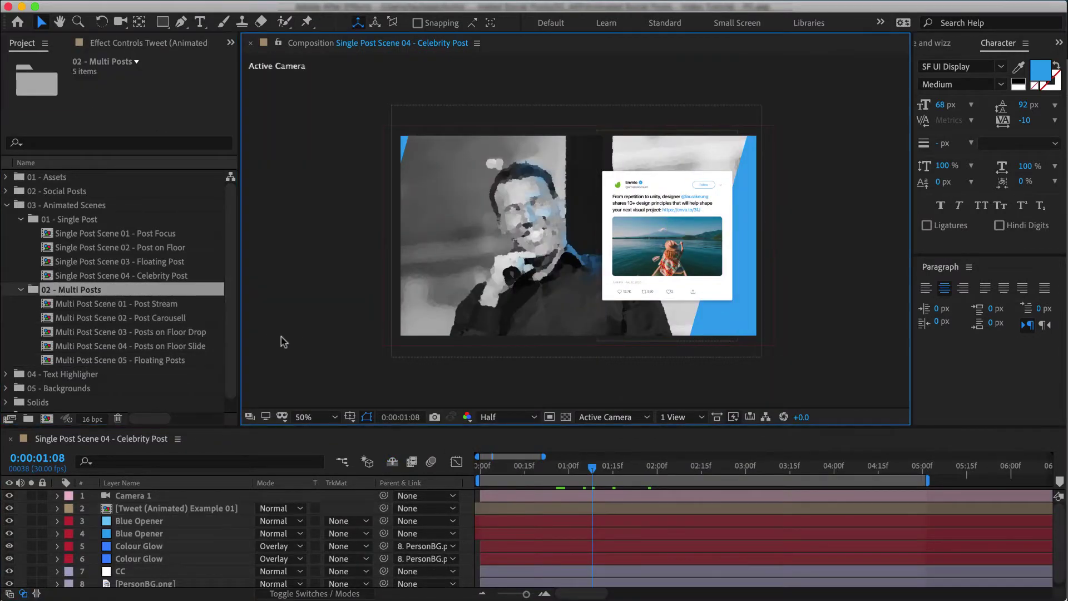
pyautogui.click(159, 304)
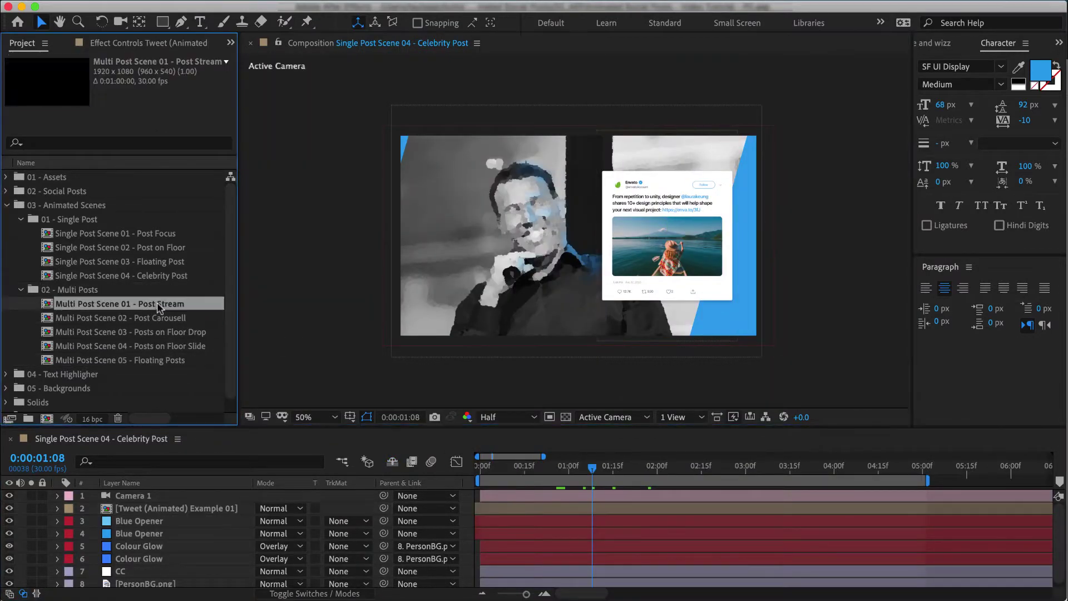
# Open Multi Post Scene 01 - Post Stream and scrub its tweets through to the 2020 tweet near 14 seconds
pyautogui.doubleClick(158, 307)
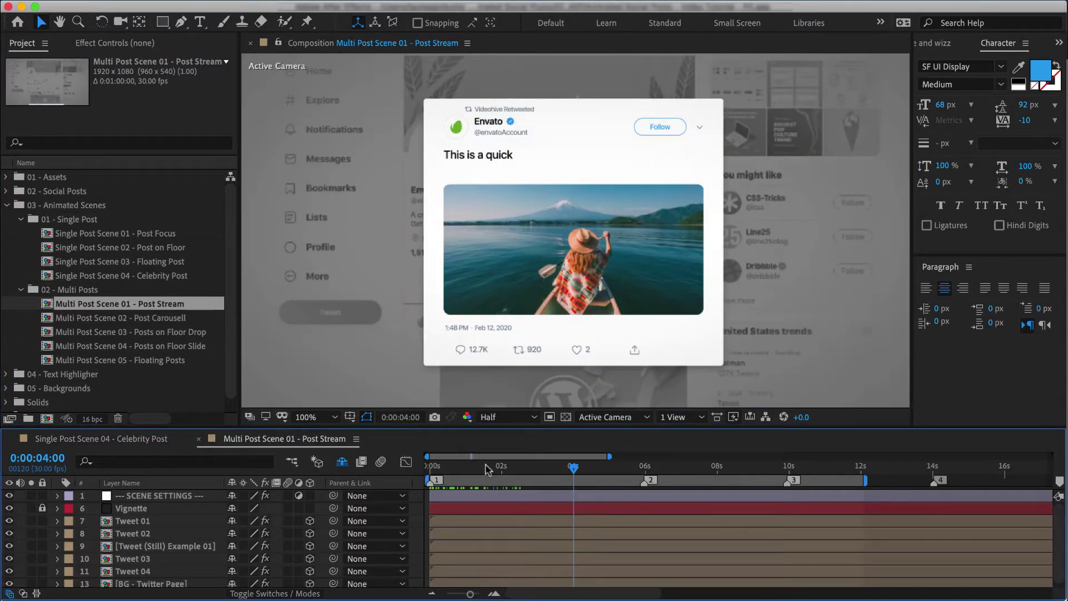
pyautogui.moveTo(440, 470); pyautogui.dragTo(640, 471)
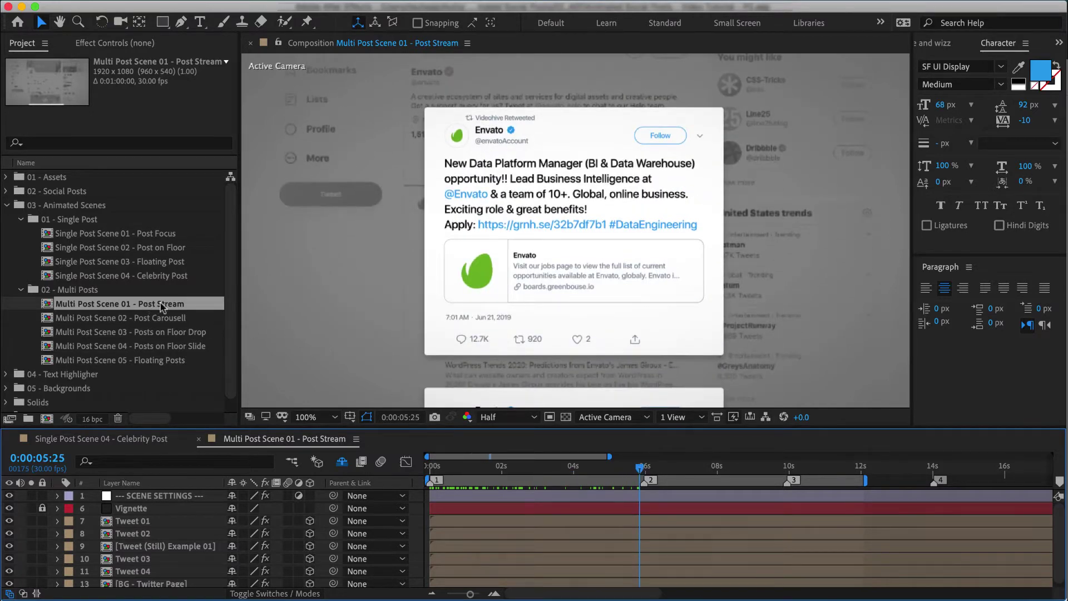
pyautogui.moveTo(640, 469); pyautogui.dragTo(540, 462)
pyautogui.moveTo(629, 471); pyautogui.dragTo(645, 471)
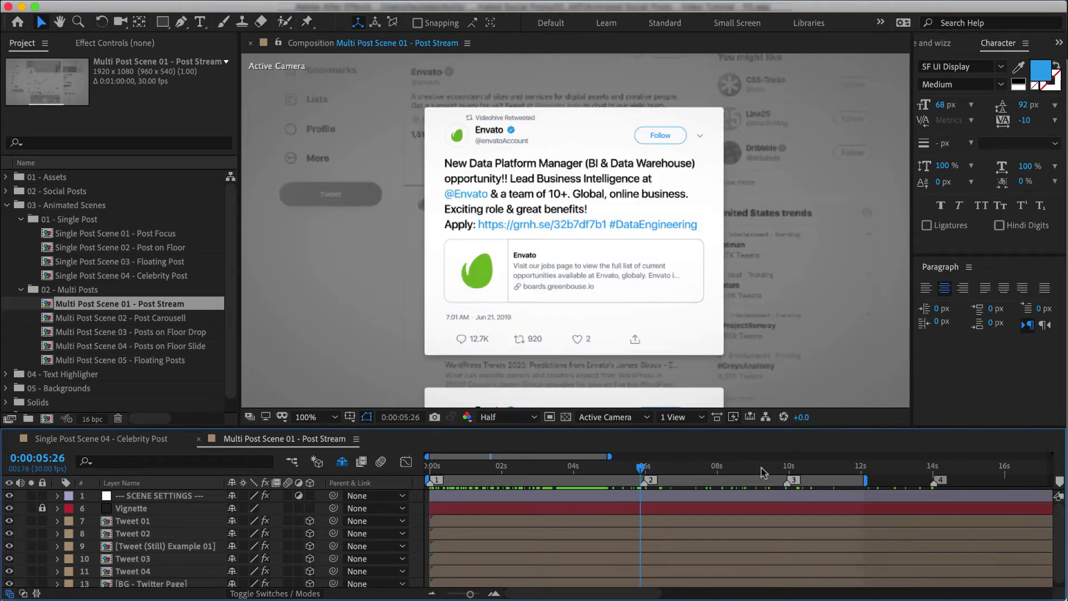
pyautogui.press('k')
pyautogui.moveTo(927, 466); pyautogui.dragTo(949, 467)
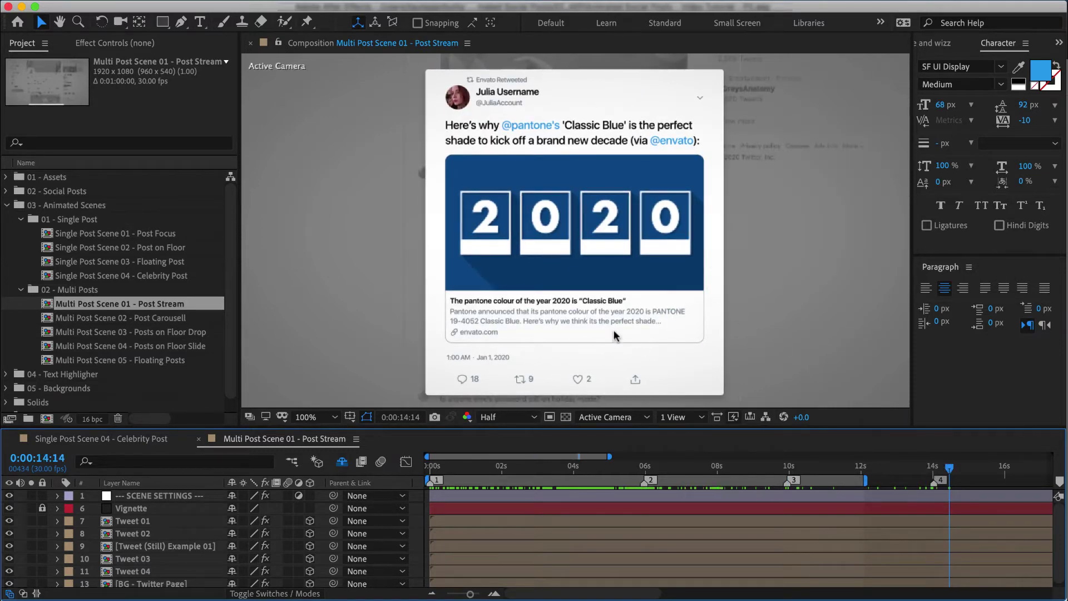
pyautogui.press('h')
pyautogui.moveTo(595, 342); pyautogui.dragTo(576, 334)
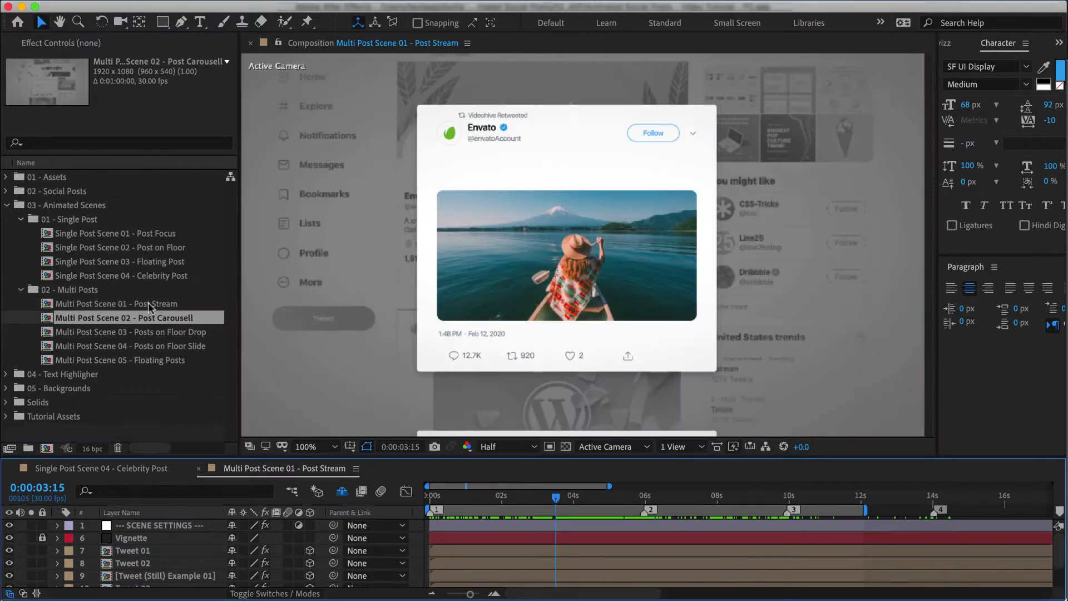
# Open Single Post Scene 01 - Post Focus and scrub from 0:00:01:08 until the Facebook post appears
pyautogui.click(148, 302)
pyautogui.doubleClick(143, 234)
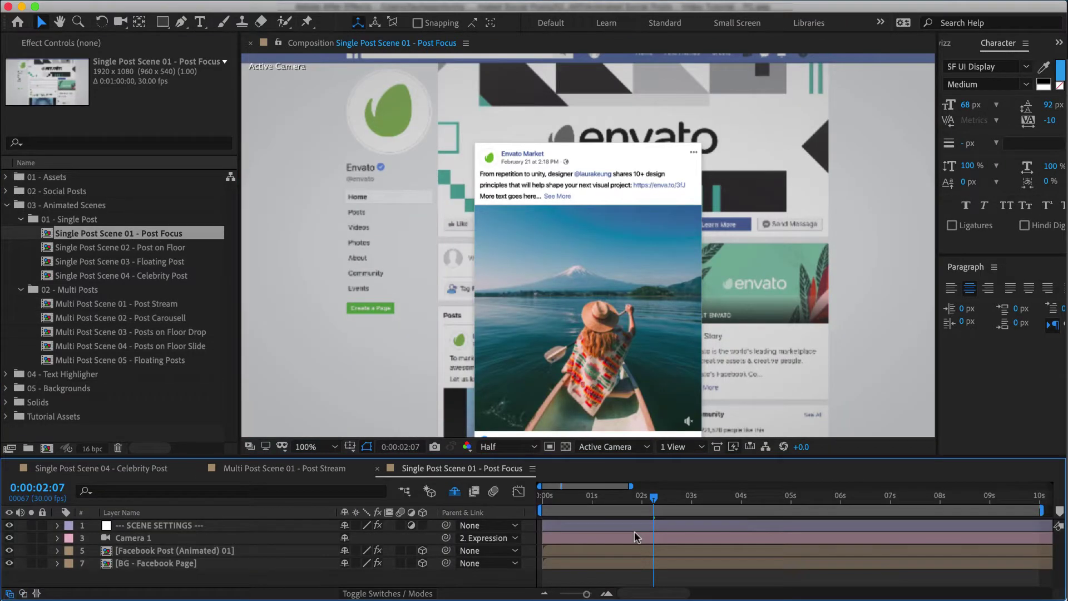
pyautogui.moveTo(654, 496); pyautogui.dragTo(675, 496)
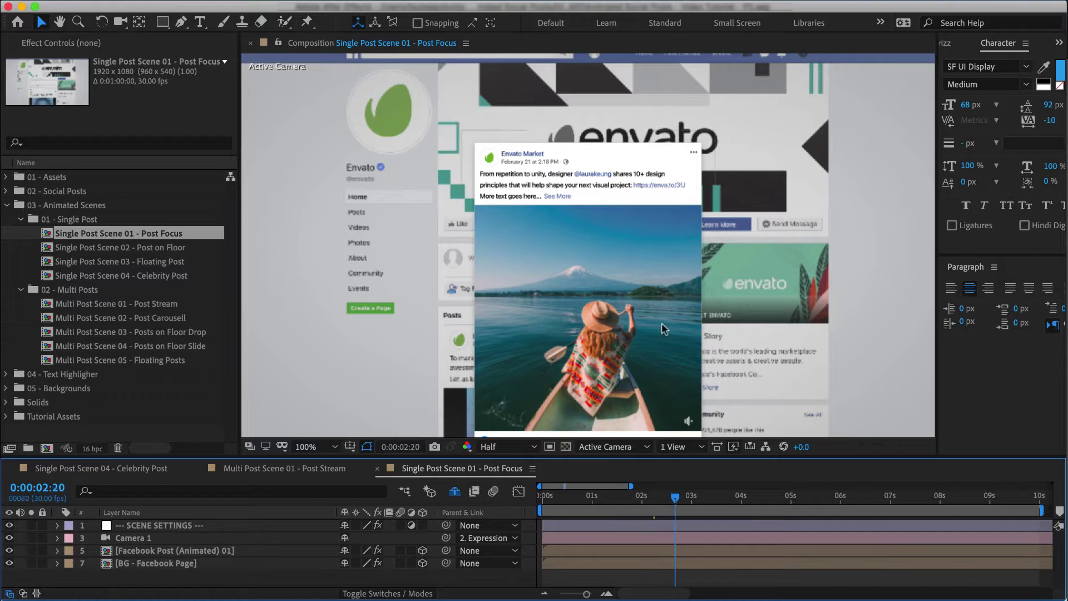
pyautogui.scroll(-2, 662, 322)
pyautogui.click(605, 496)
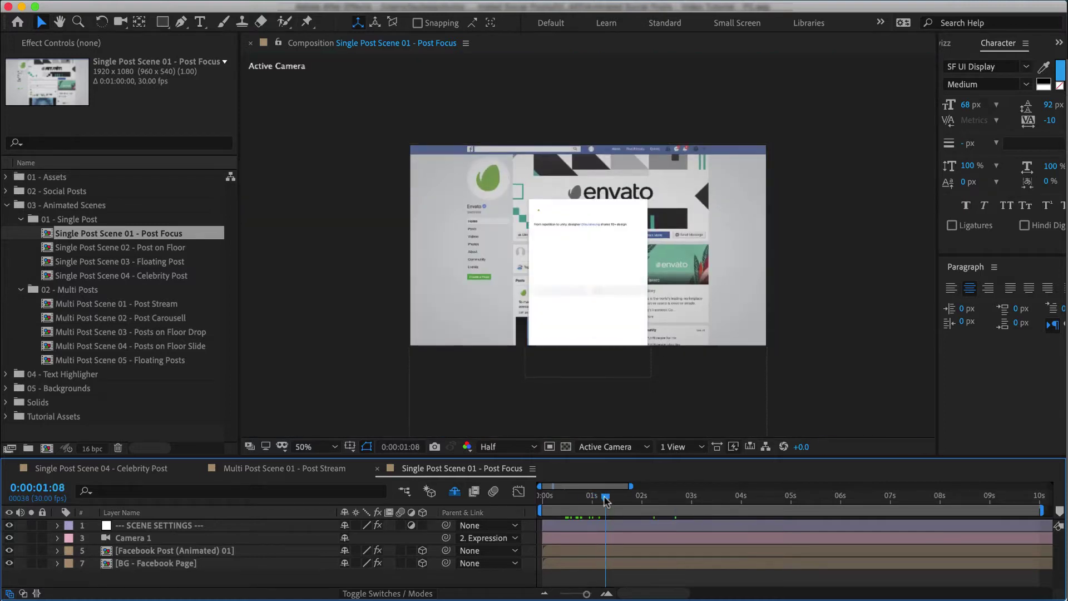
pyautogui.moveTo(605, 497); pyautogui.dragTo(740, 497)
# Replace the Facebook Post (Animated) 01 layer with Tweet (Still) 01 and move it higher in the frame
pyautogui.click(176, 549)
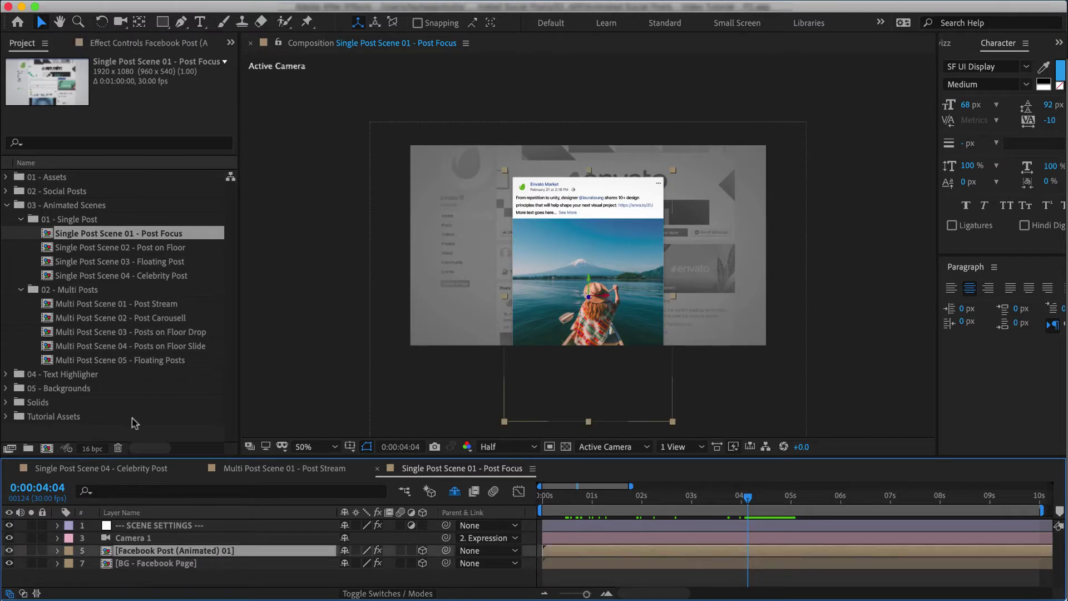
pyautogui.click(15, 192)
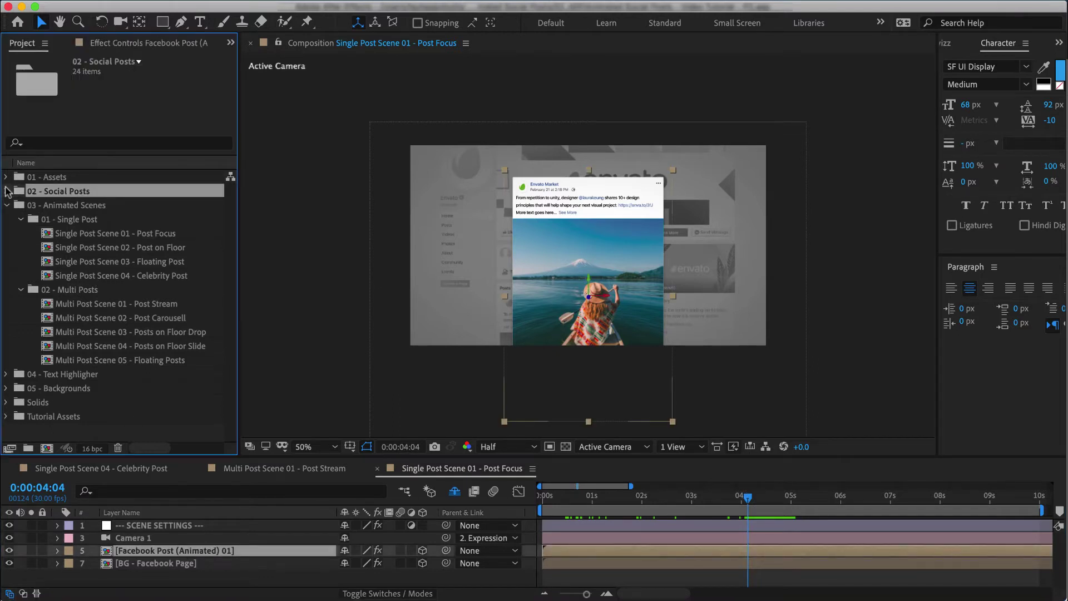
pyautogui.click(7, 191)
pyautogui.click(68, 275)
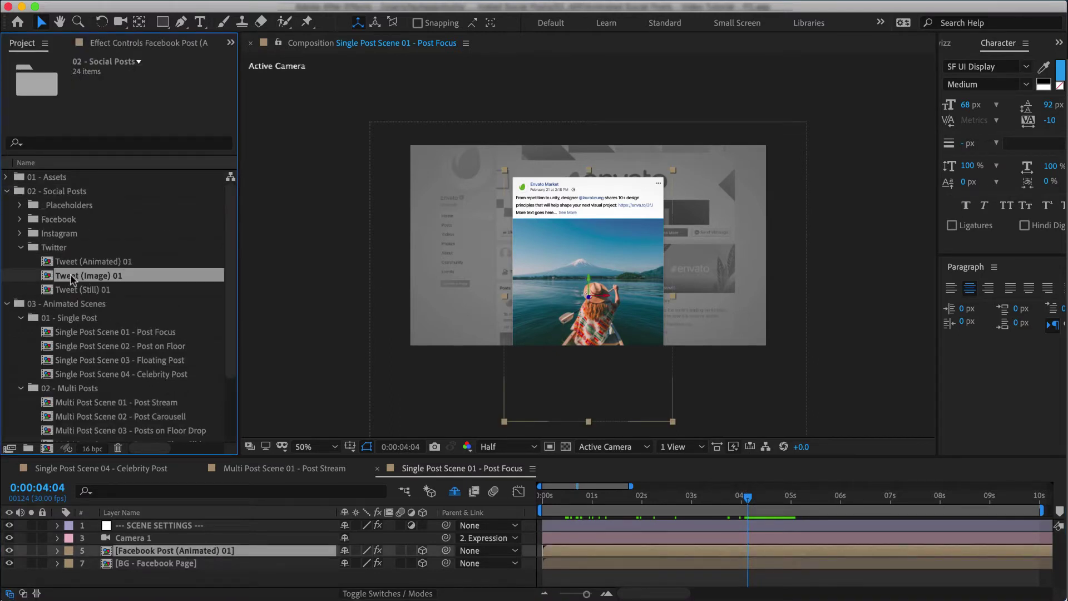
pyautogui.click(92, 293)
pyautogui.moveTo(89, 295); pyautogui.dragTo(180, 550)
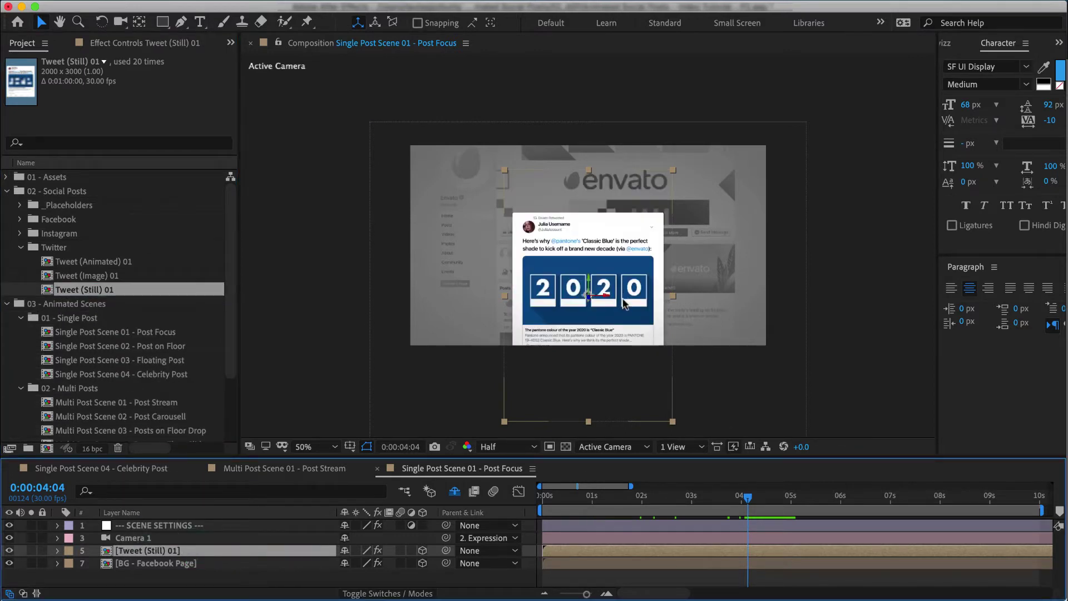
pyautogui.moveTo(624, 303); pyautogui.dragTo(624, 254)
# Scrub the timeline to check the camera framing, then select the BG - Facebook Page layer
pyautogui.press('pagedown')
pyautogui.moveTo(726, 501); pyautogui.dragTo(763, 500)
pyautogui.hscroll(2, 762, 500)
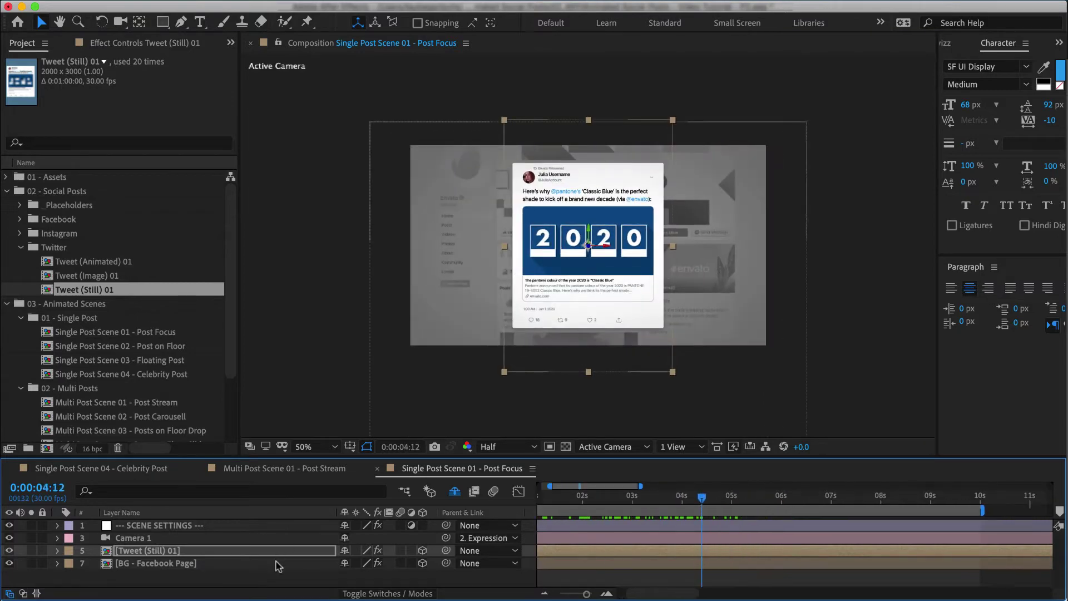
pyautogui.click(202, 553)
pyautogui.click(169, 563)
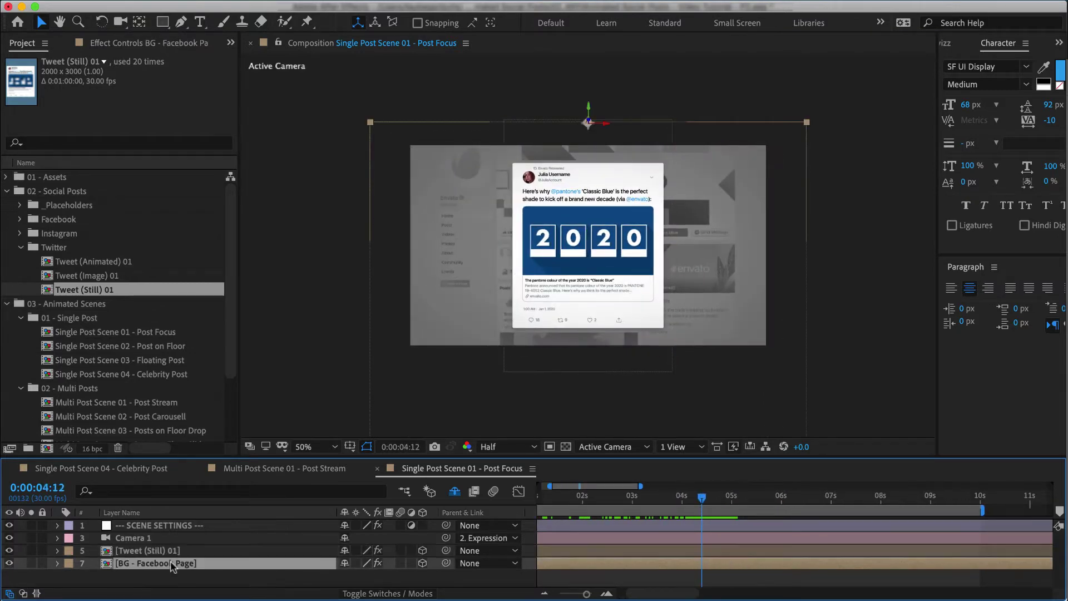
pyautogui.click(470, 255)
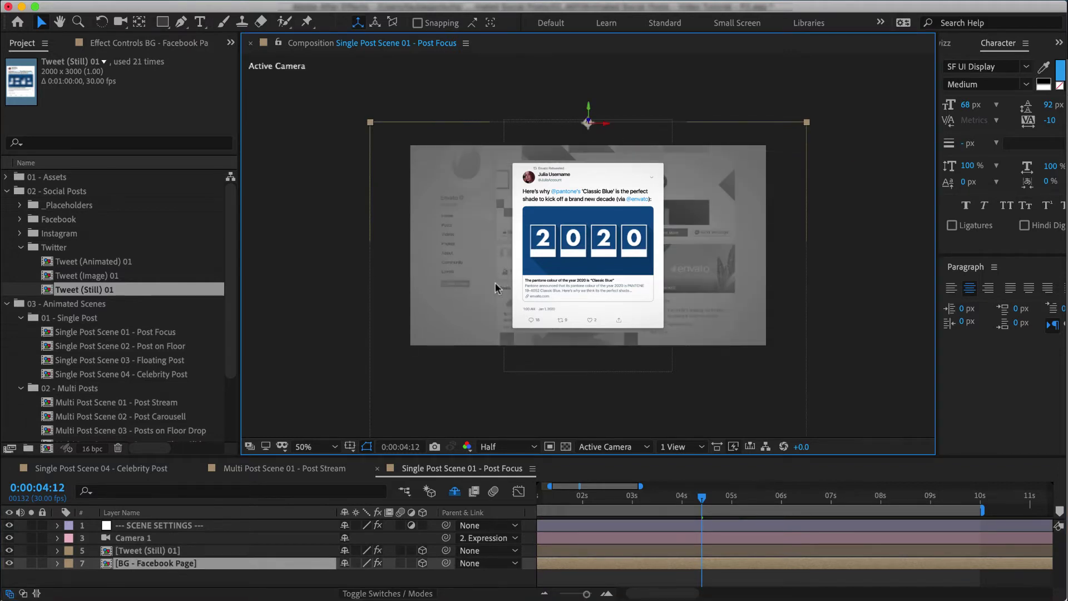
# Show SCENE SETTINGS' effect properties and Camera Zoom keyframes, scrubbing back to 0:00:02:11
pyautogui.click(168, 527)
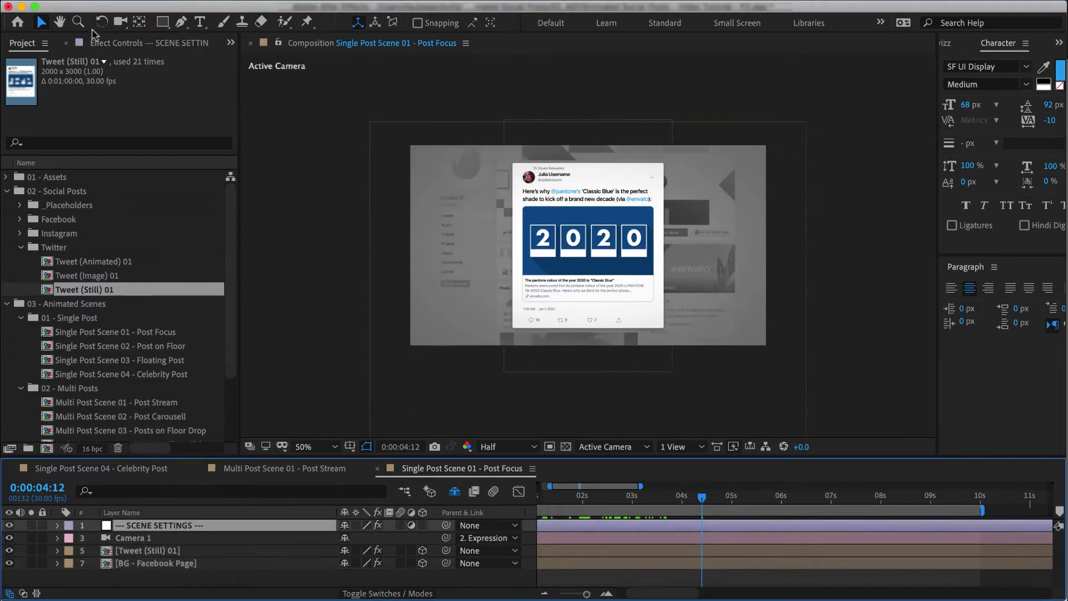
pyautogui.click(110, 44)
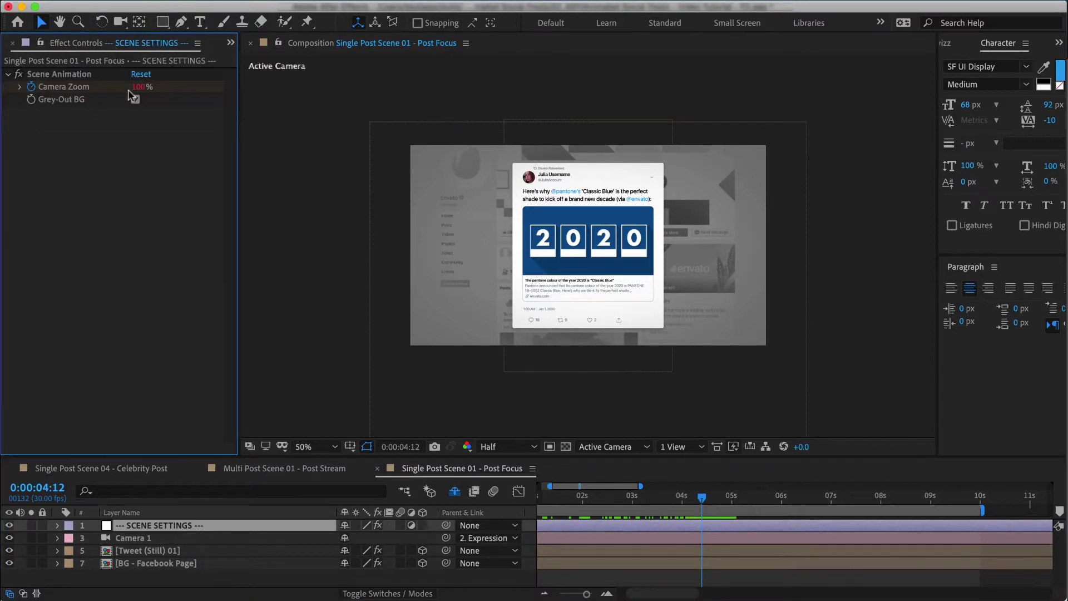
pyautogui.click(217, 526)
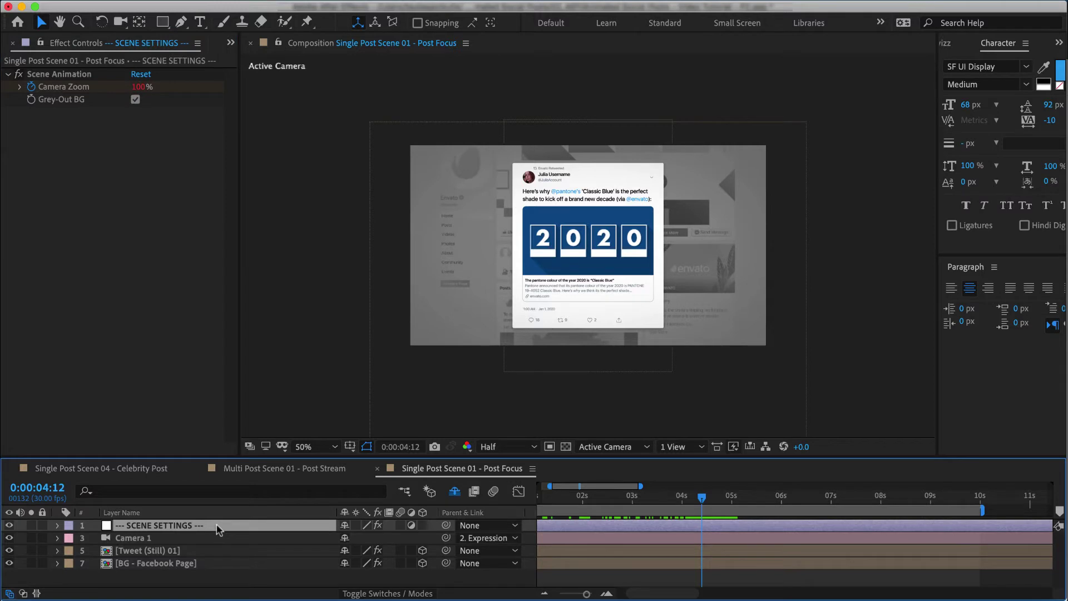
pyautogui.press('u')
pyautogui.moveTo(694, 495)
pyautogui.mouseDown()
pyautogui.moveTo(594, 498)
pyautogui.moveTo(698, 504)
pyautogui.mouseUp()
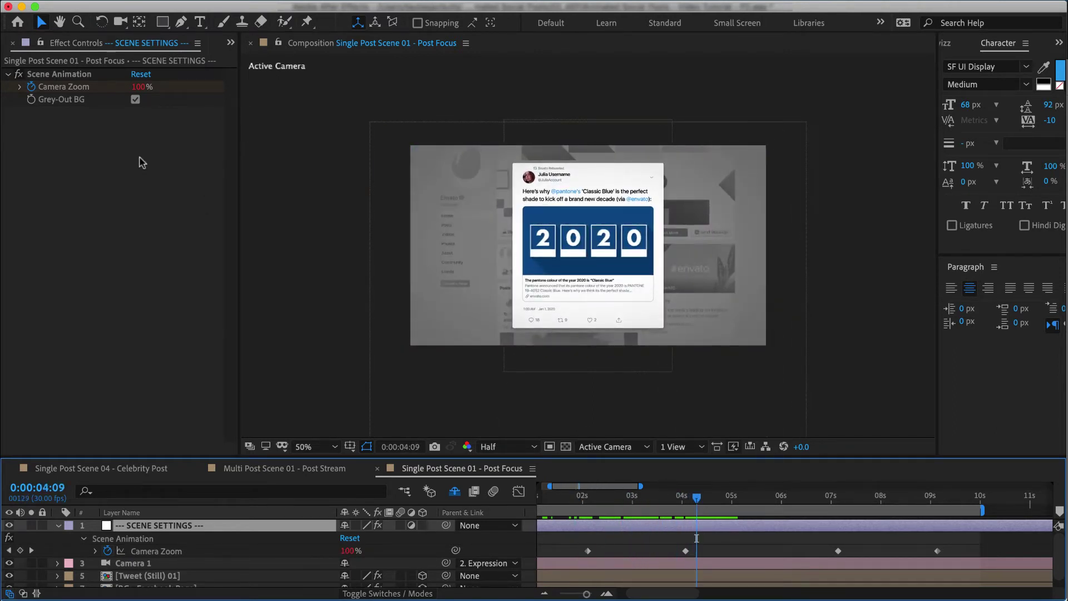
# Compare the Grey-Out BG option on and off, leaving it unchecked for a full-colour background
pyautogui.click(135, 99)
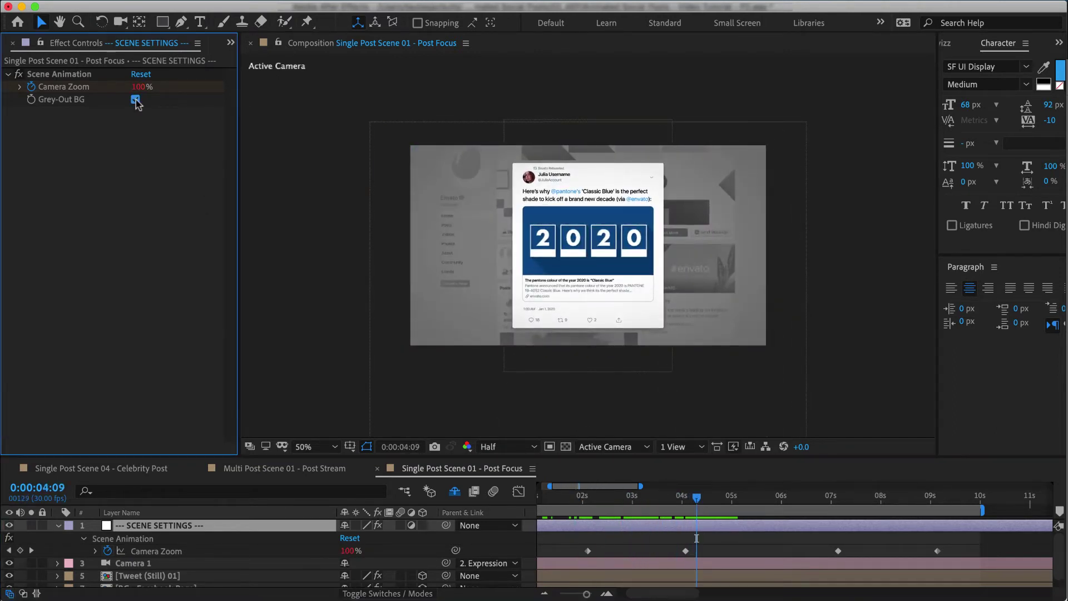
pyautogui.click(135, 99)
pyautogui.click(135, 99)
pyautogui.click(135, 99)
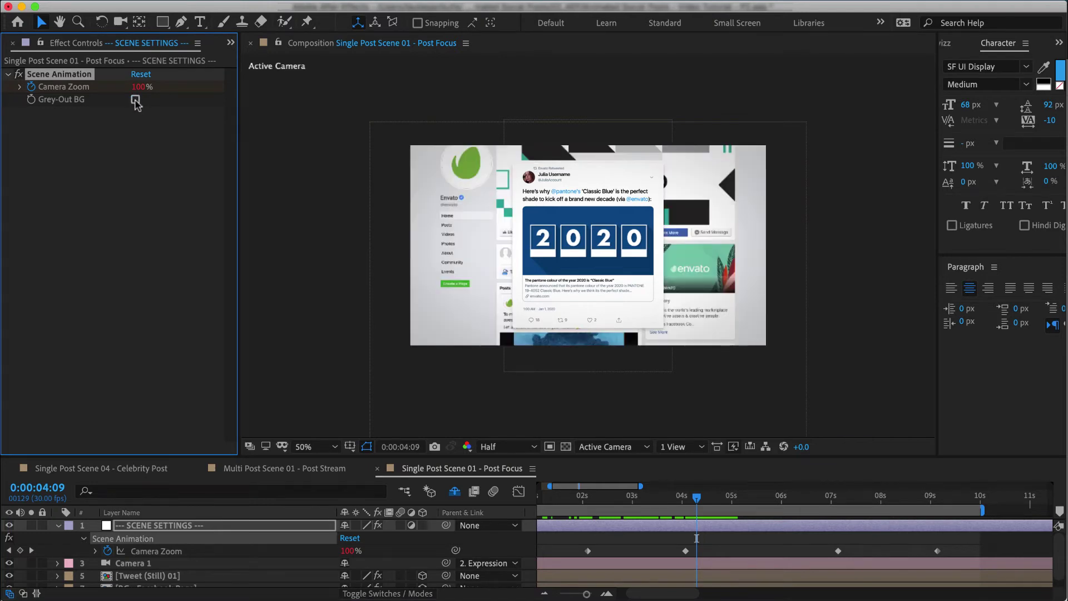
# Add a second Tint effect to BG - Facebook Page with Map White To set to light blue
pyautogui.click(58, 525)
pyautogui.click(152, 564)
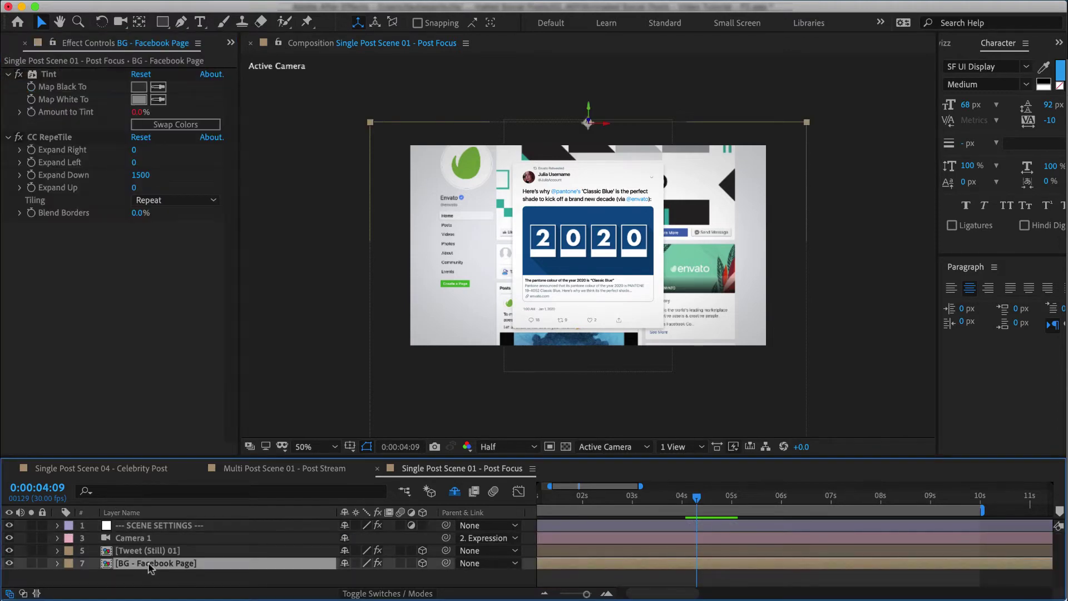
pyautogui.rightClick(140, 277)
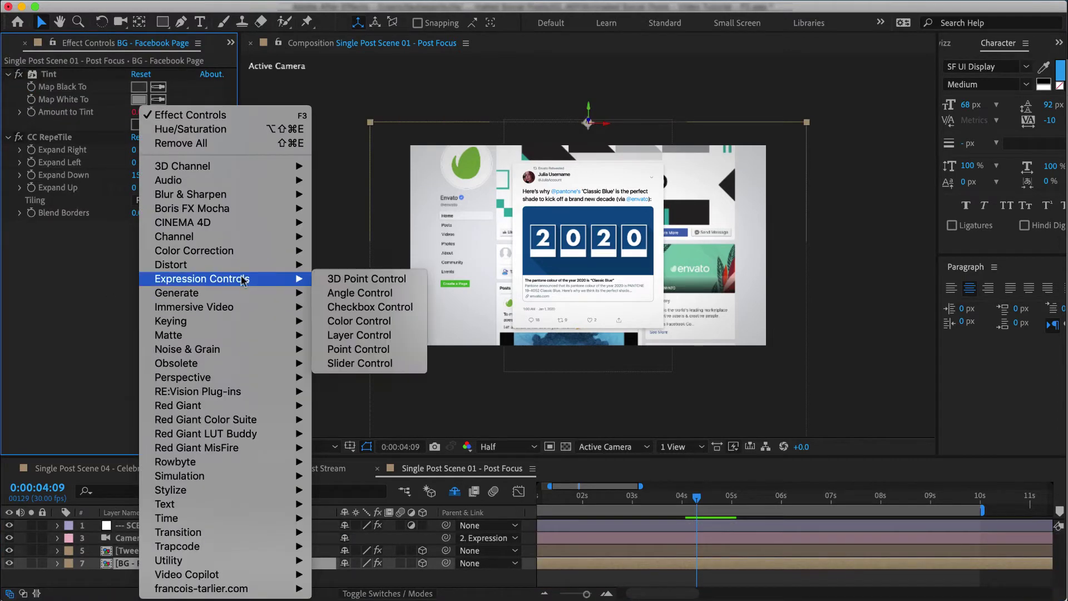
pyautogui.moveTo(242, 256)
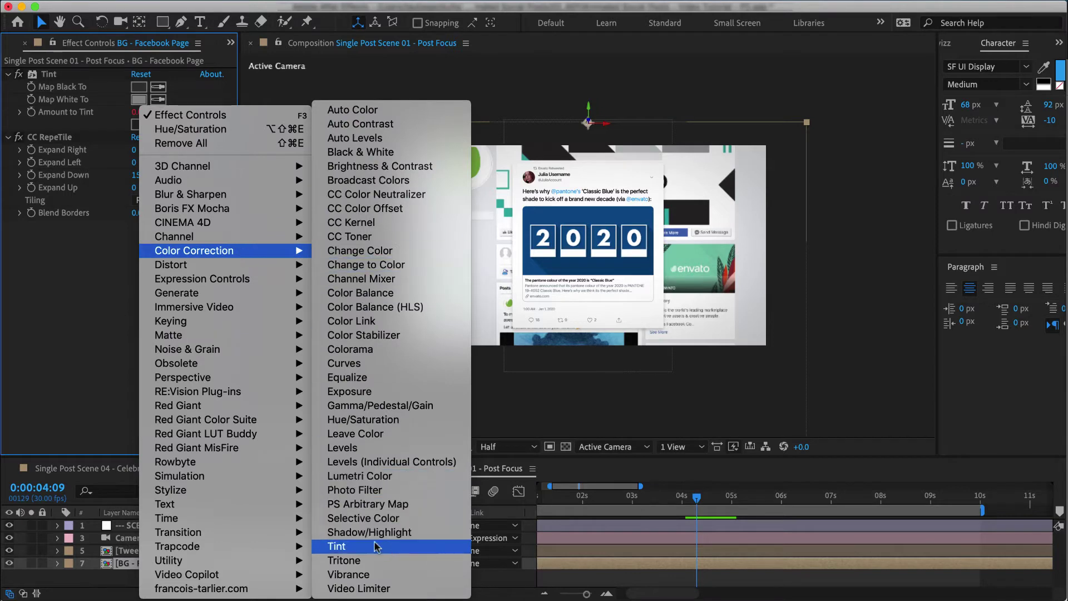
pyautogui.click(423, 545)
pyautogui.click(139, 250)
pyautogui.click(502, 378)
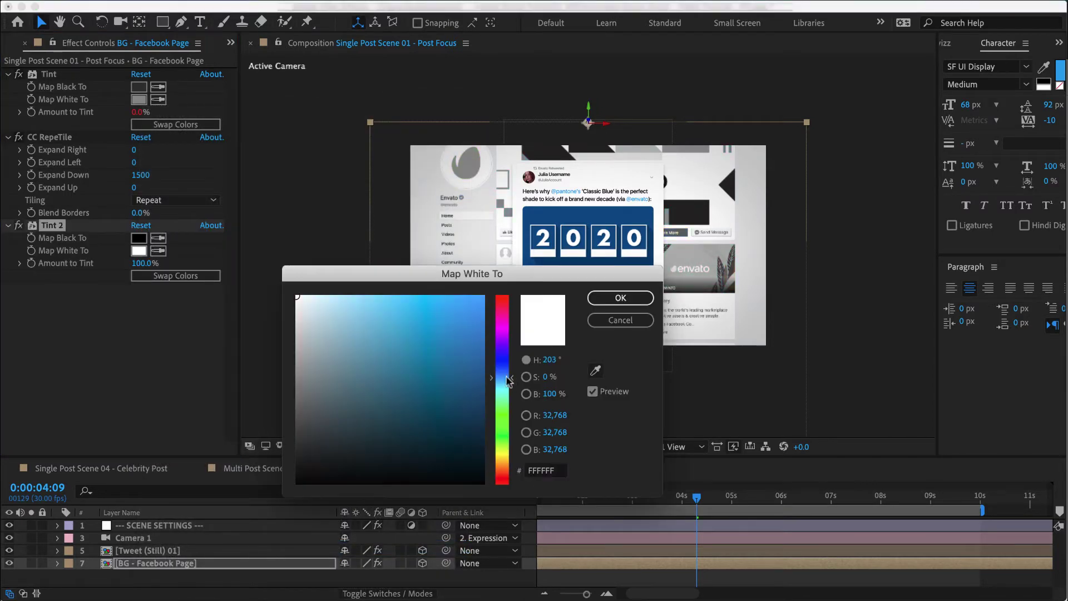
pyautogui.click(408, 328)
pyautogui.click(620, 297)
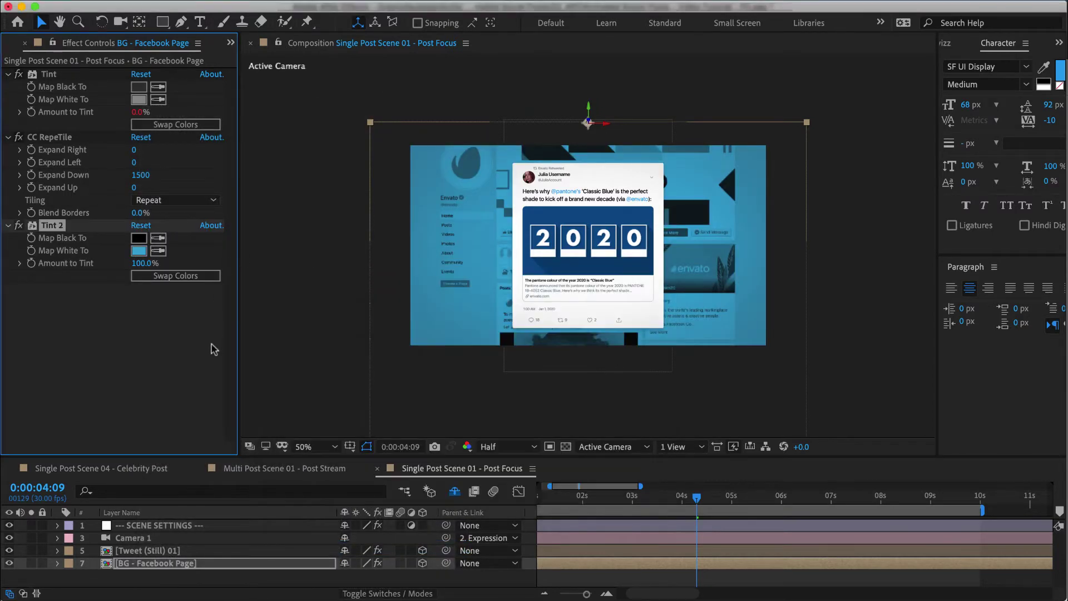
pyautogui.moveTo(633, 505); pyautogui.dragTo(693, 490)
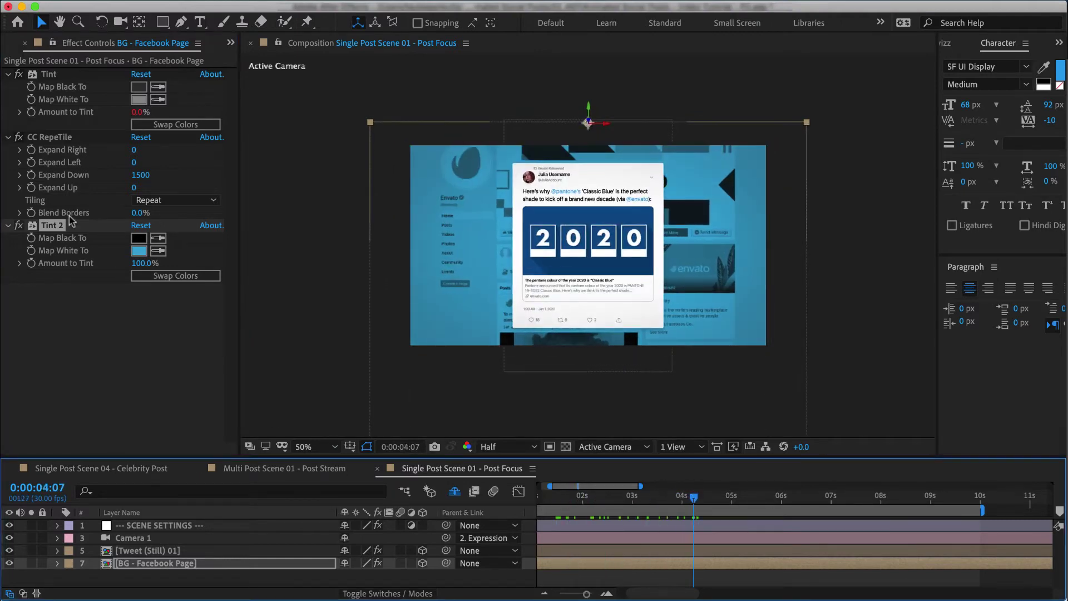
# Open Multi Post Scene 01 - Post Stream from the Project panel's composition list
pyautogui.click(681, 525)
pyautogui.click(151, 471)
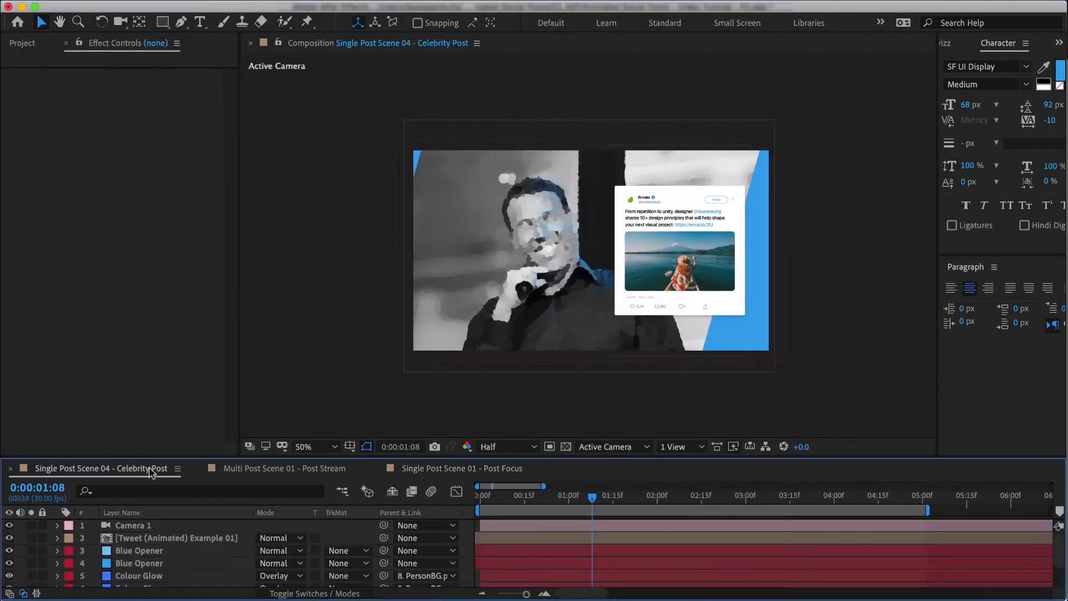
pyautogui.click(23, 43)
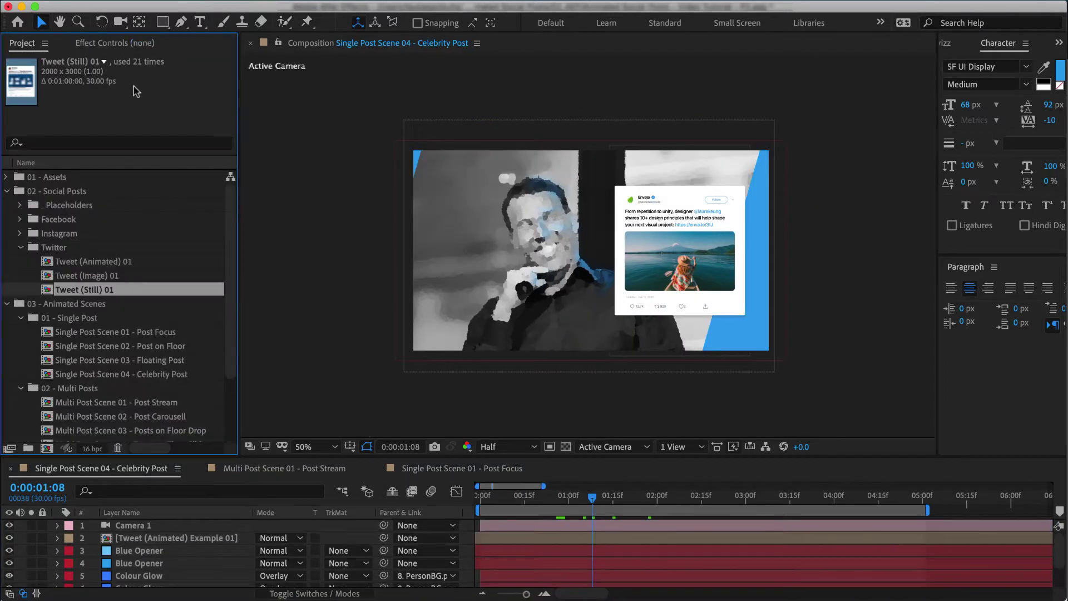
pyautogui.click(149, 403)
pyautogui.doubleClick(157, 403)
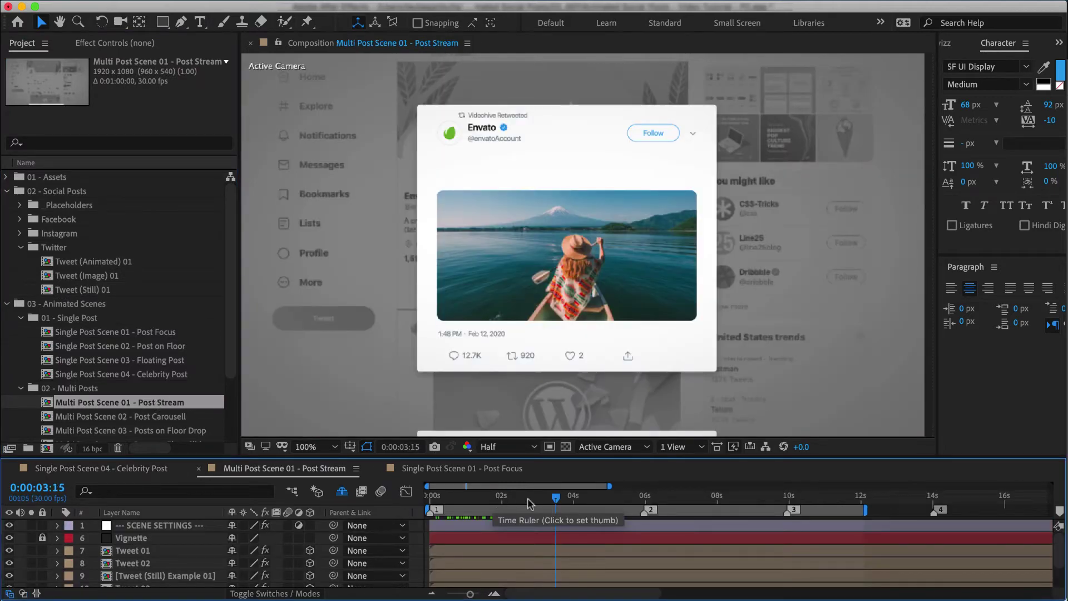
# Scrub through the job-posting, EmojiDay and 2020 Classic Blue tweets, then back to the image tweet
pyautogui.moveTo(551, 499); pyautogui.dragTo(558, 478)
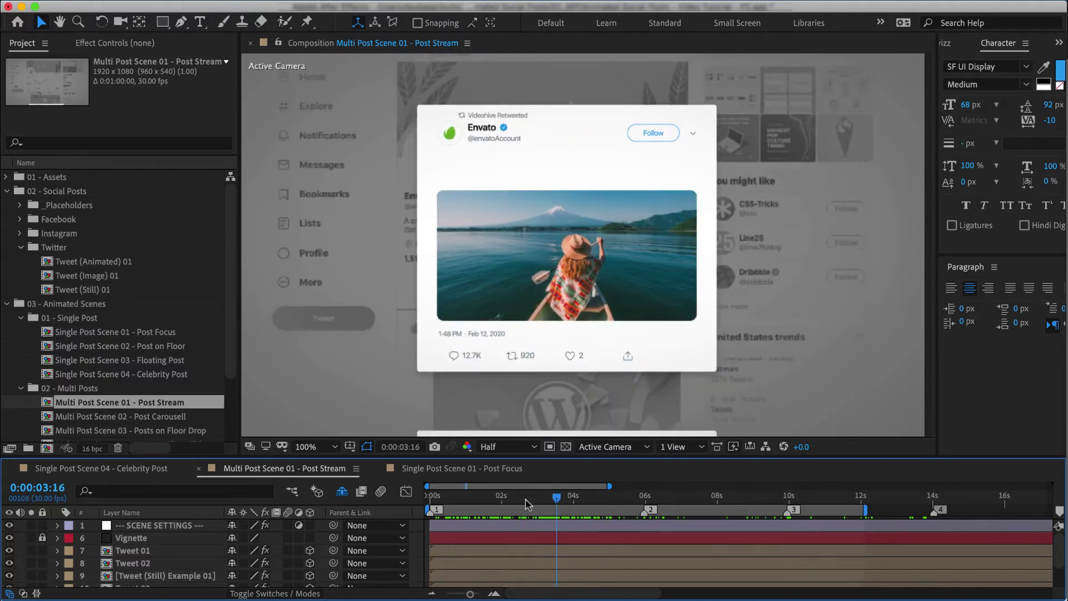
pyautogui.moveTo(515, 503); pyautogui.dragTo(446, 502)
pyautogui.click(641, 496)
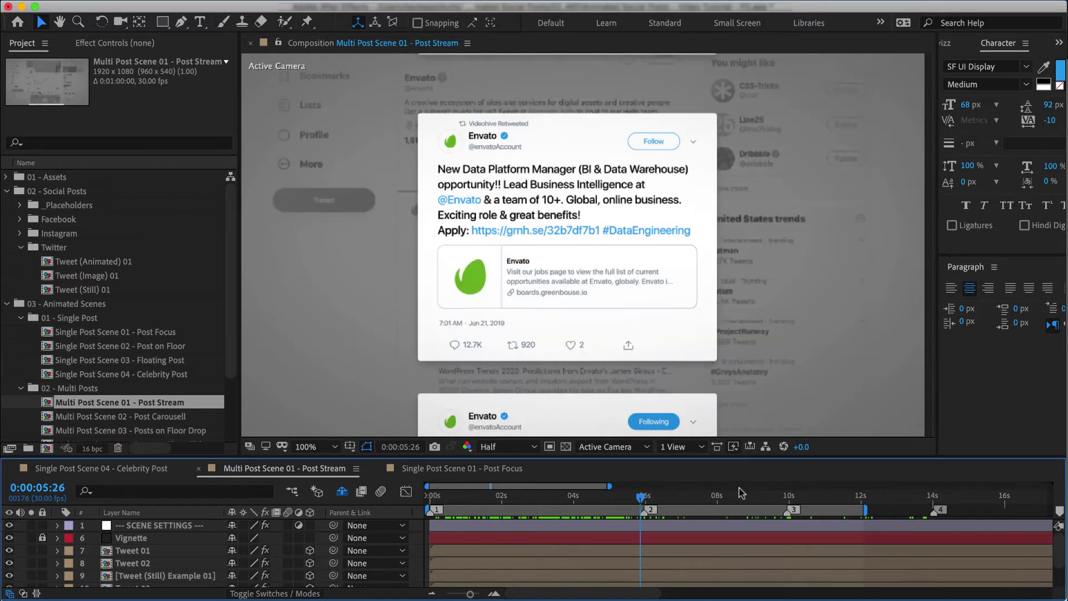
pyautogui.click(792, 496)
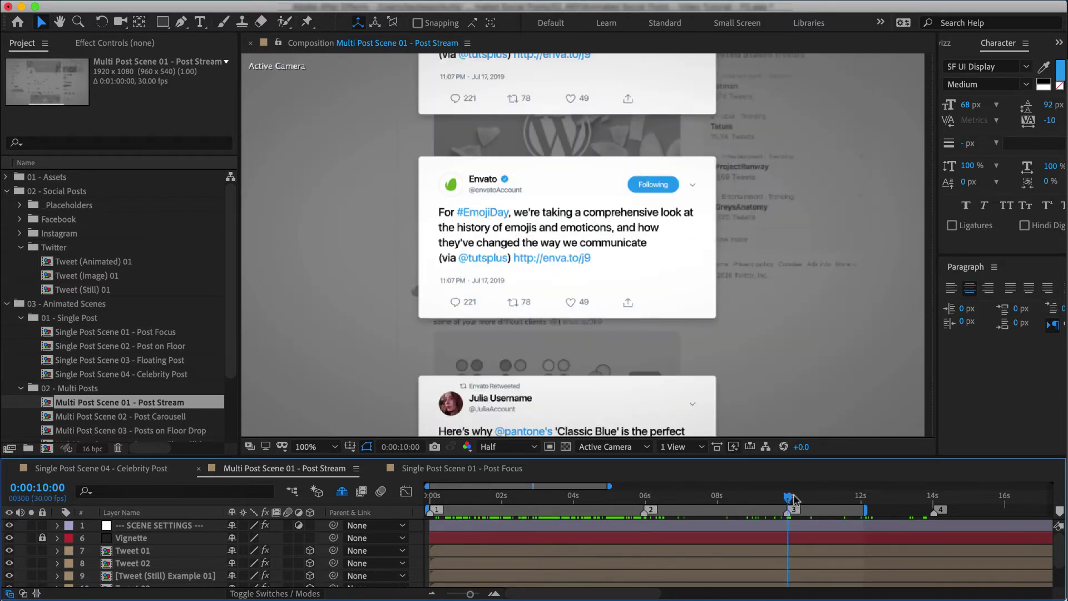
pyautogui.click(930, 496)
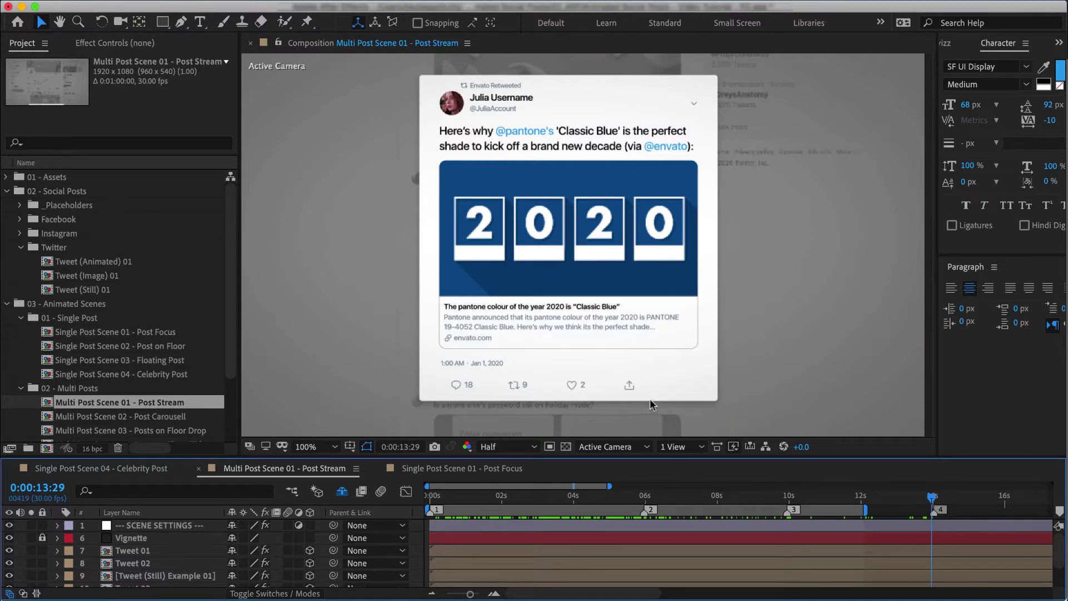
pyautogui.moveTo(879, 497); pyautogui.dragTo(632, 487)
# In SCENE SETTINGS' Effect Controls, set Post #1 to 7. Tweet 01 and Post #2 to 8. Tweet 02
pyautogui.click(171, 526)
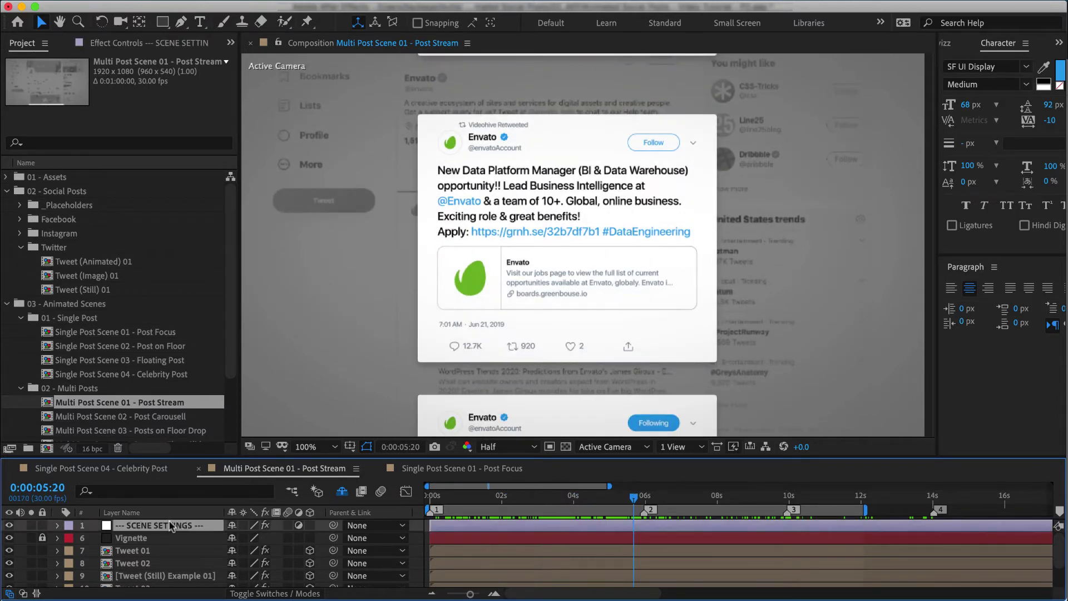
pyautogui.click(124, 46)
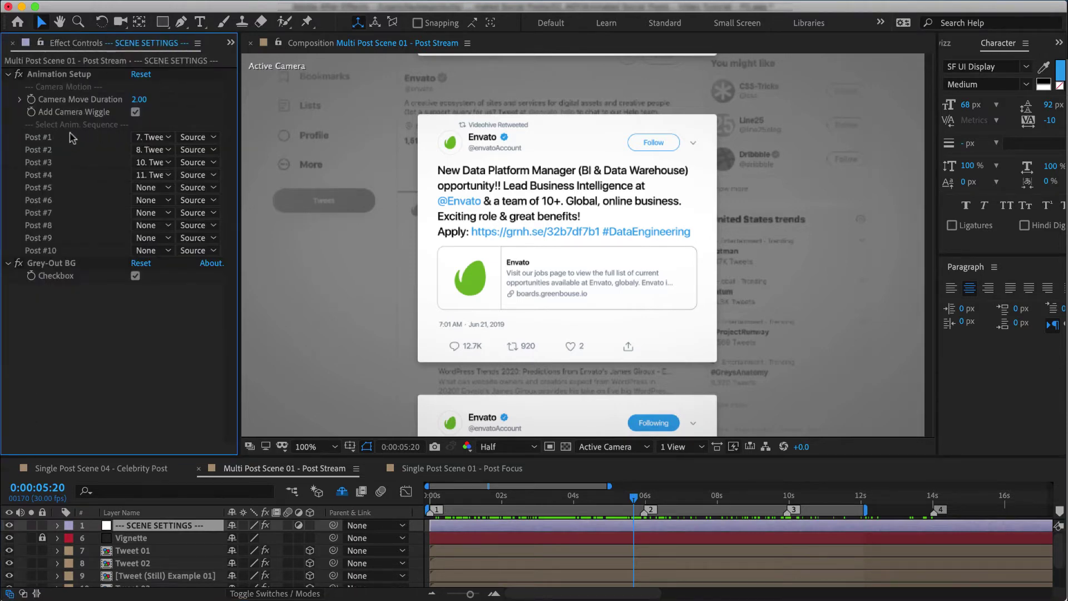
pyautogui.click(158, 136)
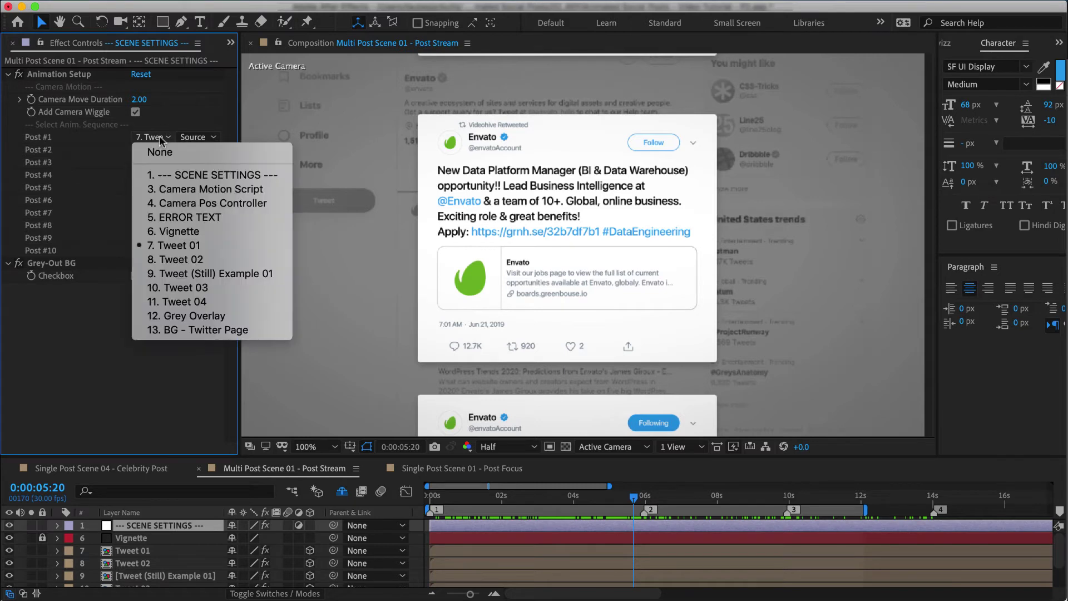
pyautogui.click(177, 245)
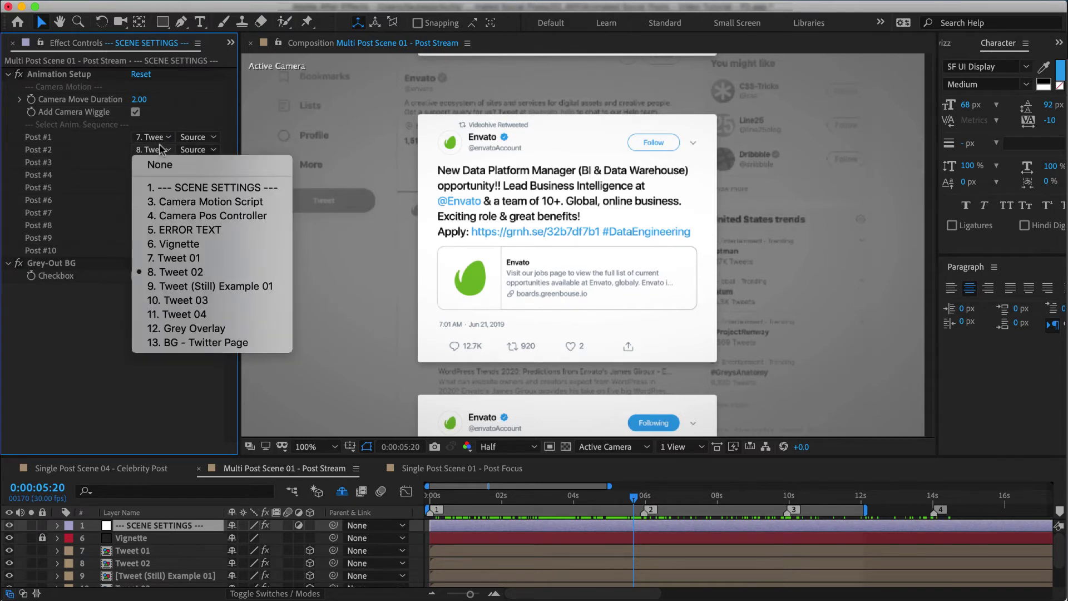
pyautogui.click(201, 272)
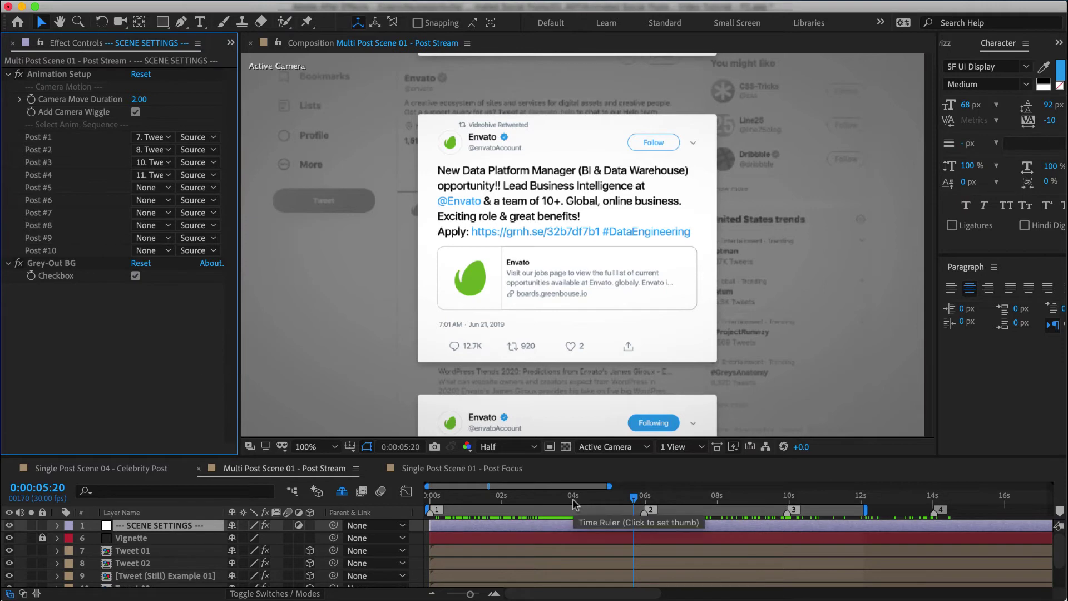
pyautogui.moveTo(580, 496)
pyautogui.mouseDown()
pyautogui.moveTo(557, 497)
pyautogui.moveTo(614, 499)
pyautogui.moveTo(593, 503)
pyautogui.mouseUp()
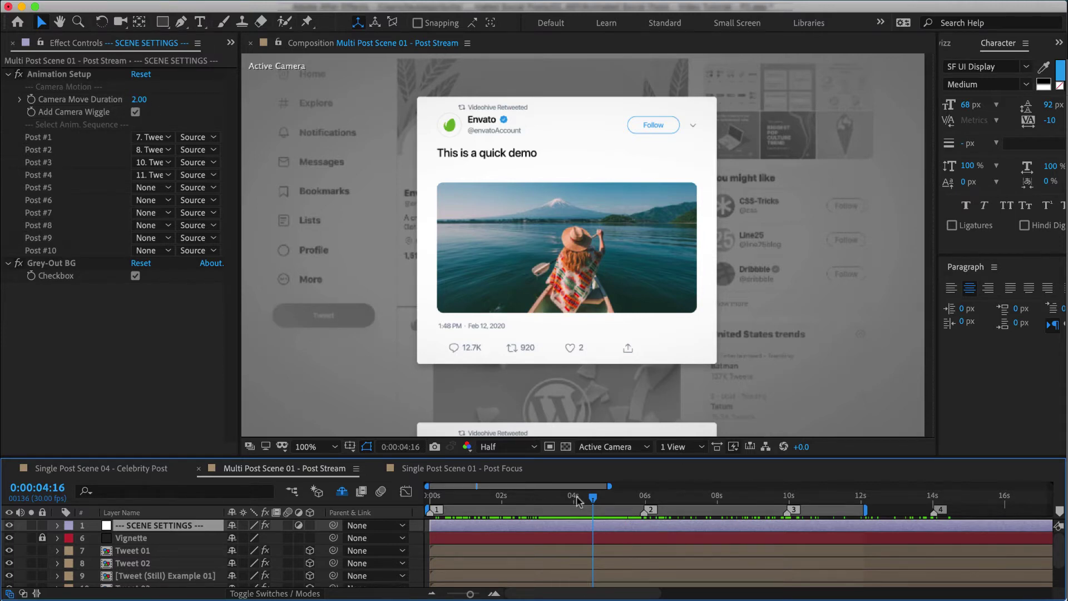
pyautogui.moveTo(592, 499); pyautogui.dragTo(646, 498)
# Select the Tweet 02, 03 and 04 layers and advance to the 2020 Classic Blue tweet at 0:00:14:08
pyautogui.click(196, 563)
pyautogui.moveTo(704, 500); pyautogui.dragTo(793, 497)
pyautogui.click(752, 588)
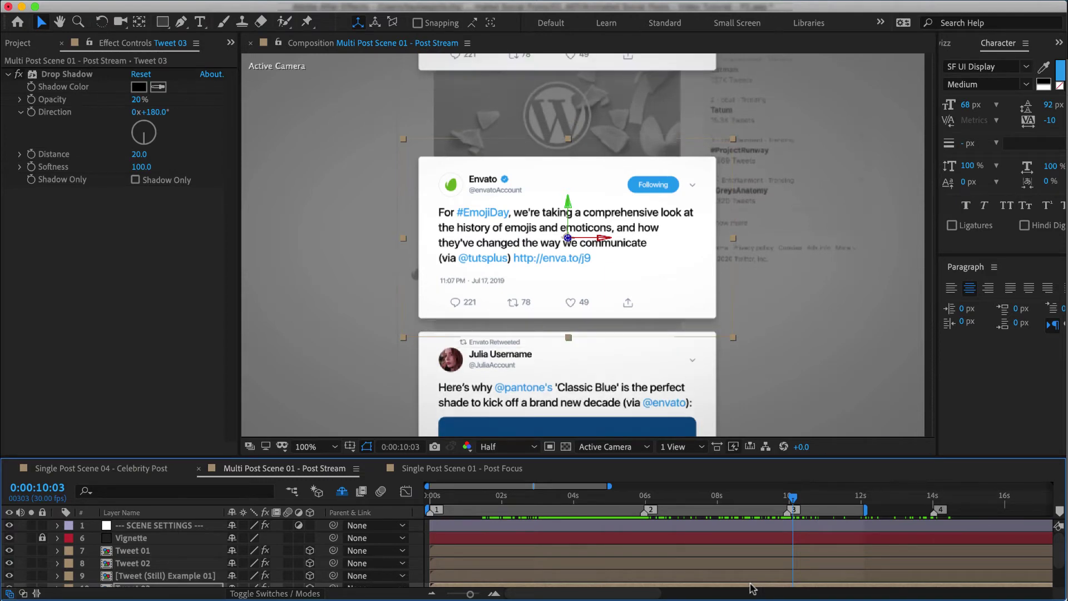
pyautogui.scroll(-1, 748, 566)
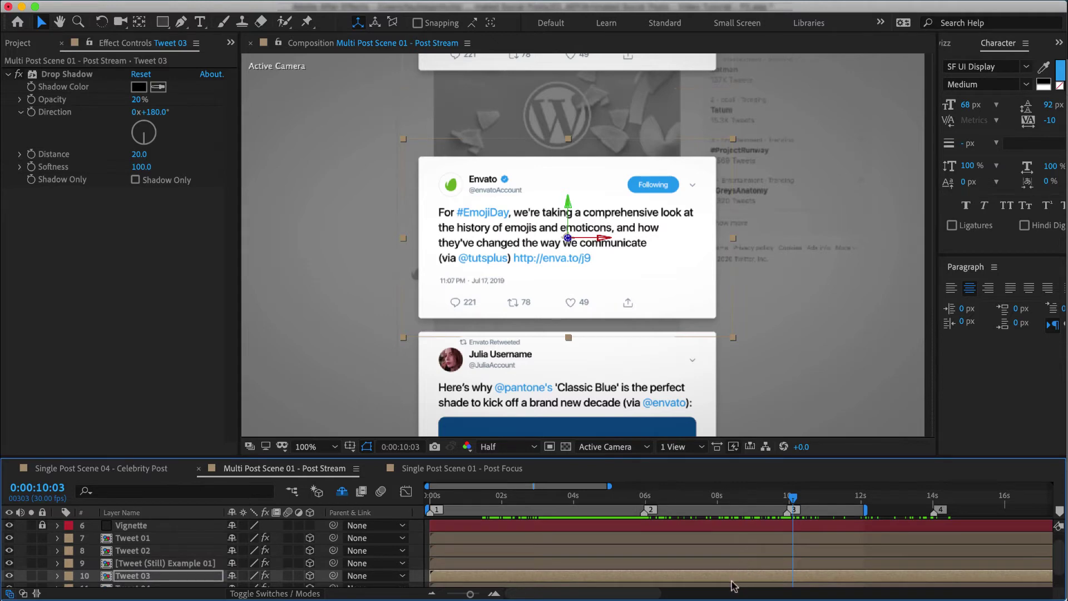
pyautogui.click(733, 585)
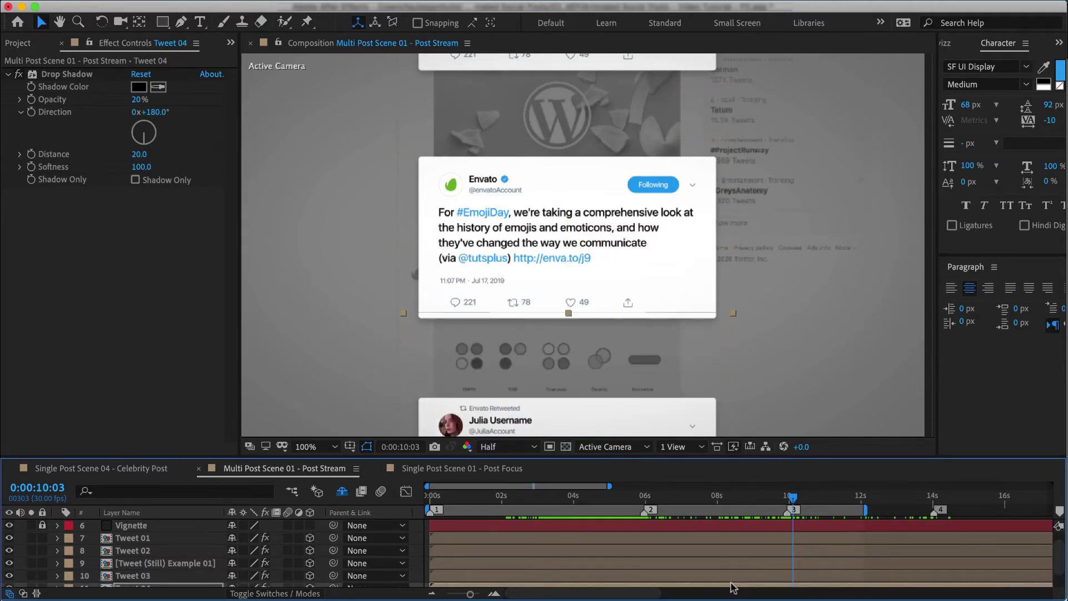
pyautogui.moveTo(791, 497); pyautogui.dragTo(944, 499)
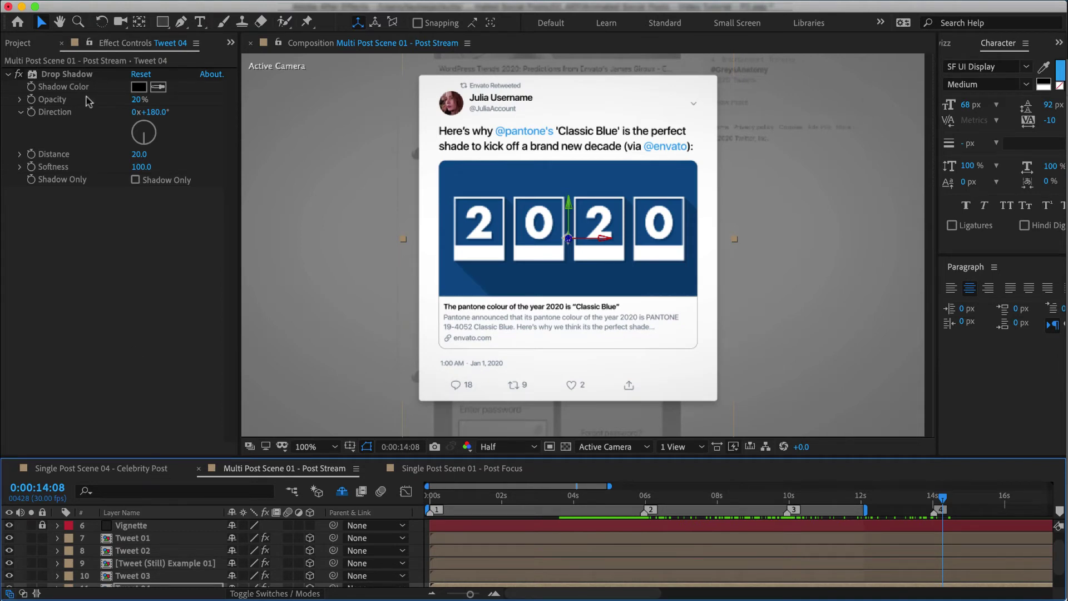
# Open Multi Post Scene 03 - Posts on Floor Drop from the Project panel and preview its camera move
pyautogui.click(23, 43)
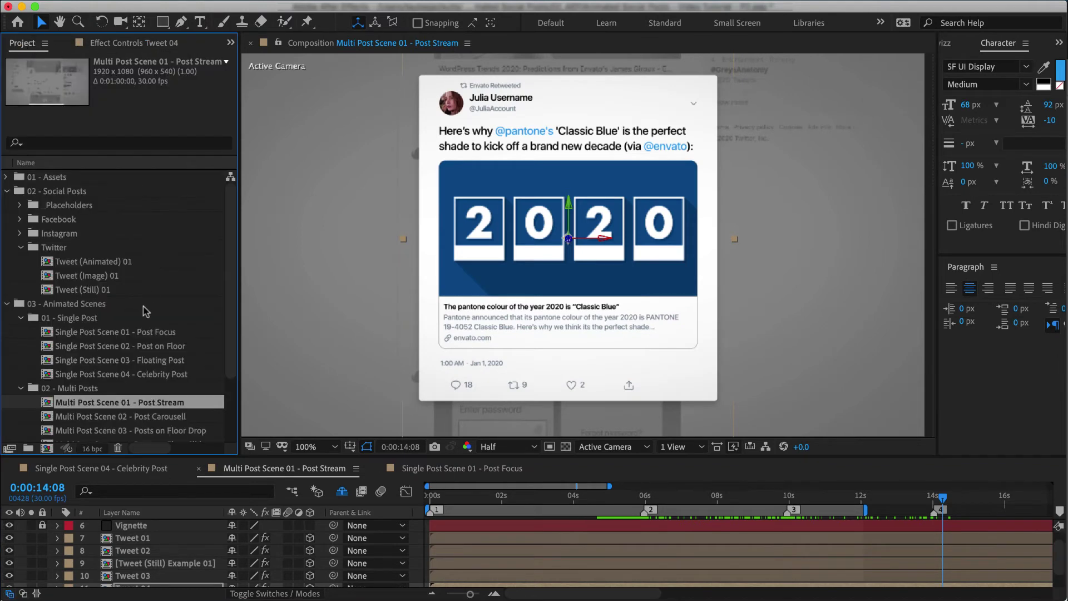
pyautogui.scroll(-3, 158, 373)
pyautogui.click(161, 361)
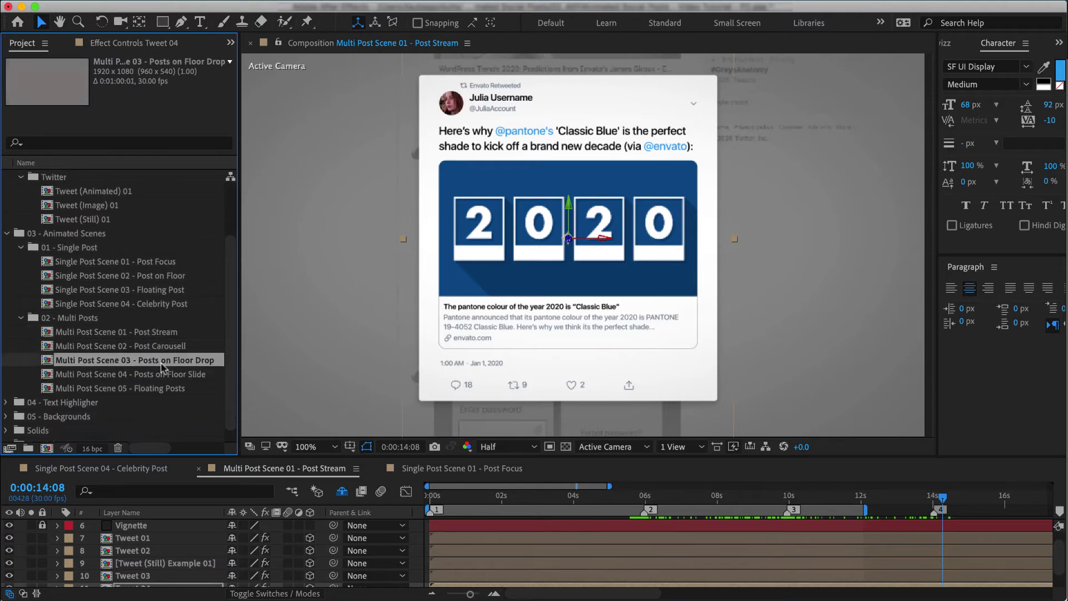
pyautogui.doubleClick(188, 365)
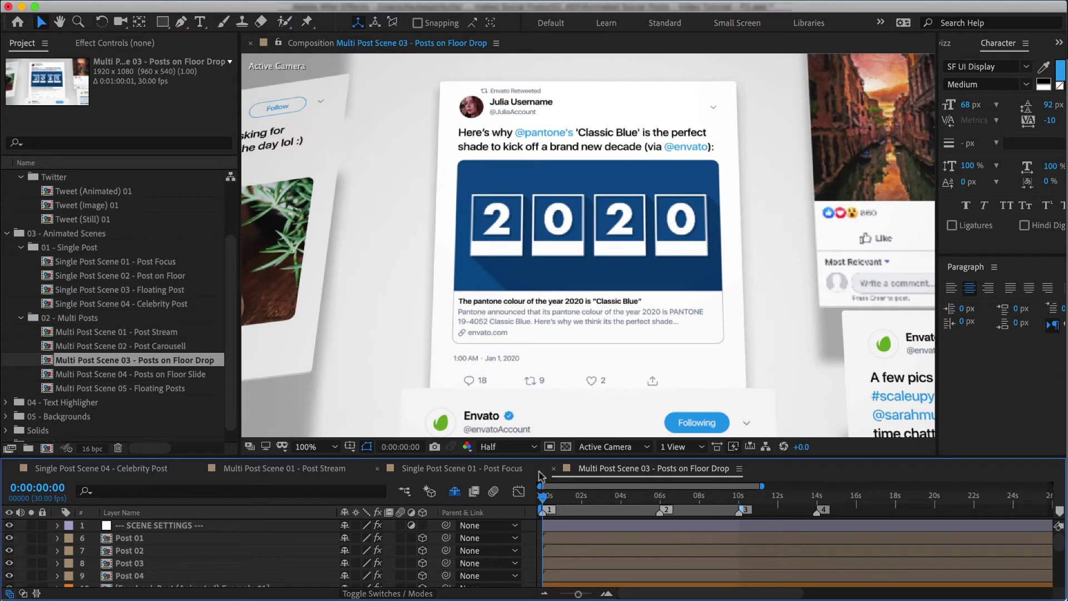
pyautogui.scroll(-2, 537, 339)
pyautogui.press('space')
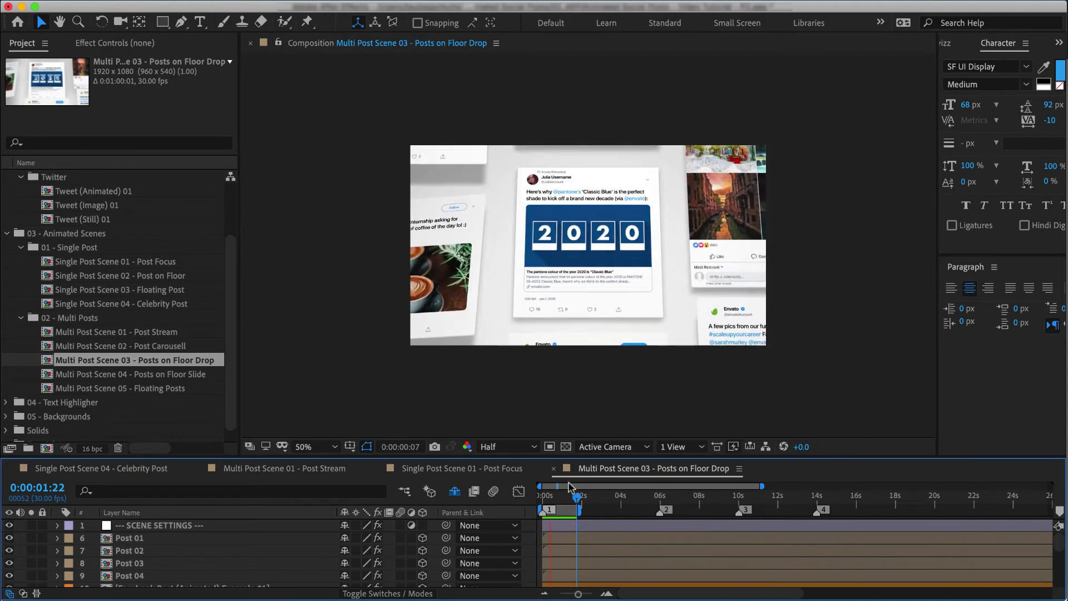
pyautogui.press('space')
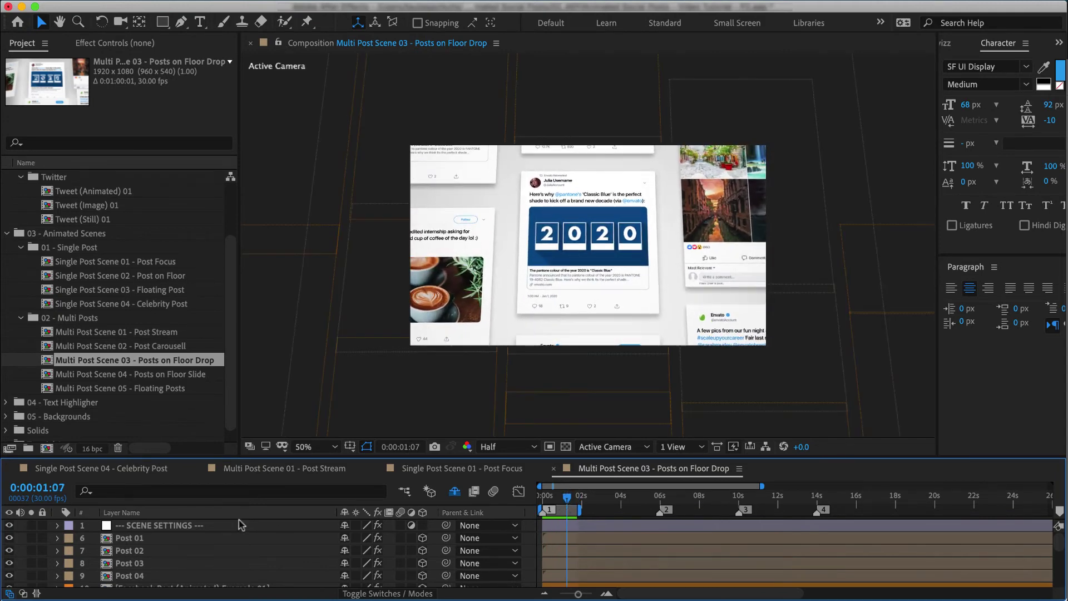
# Show the SCENE SETTINGS layer's Effect Controls and scrub the timeline to about 0:00:05:26
pyautogui.click(181, 529)
pyautogui.click(145, 45)
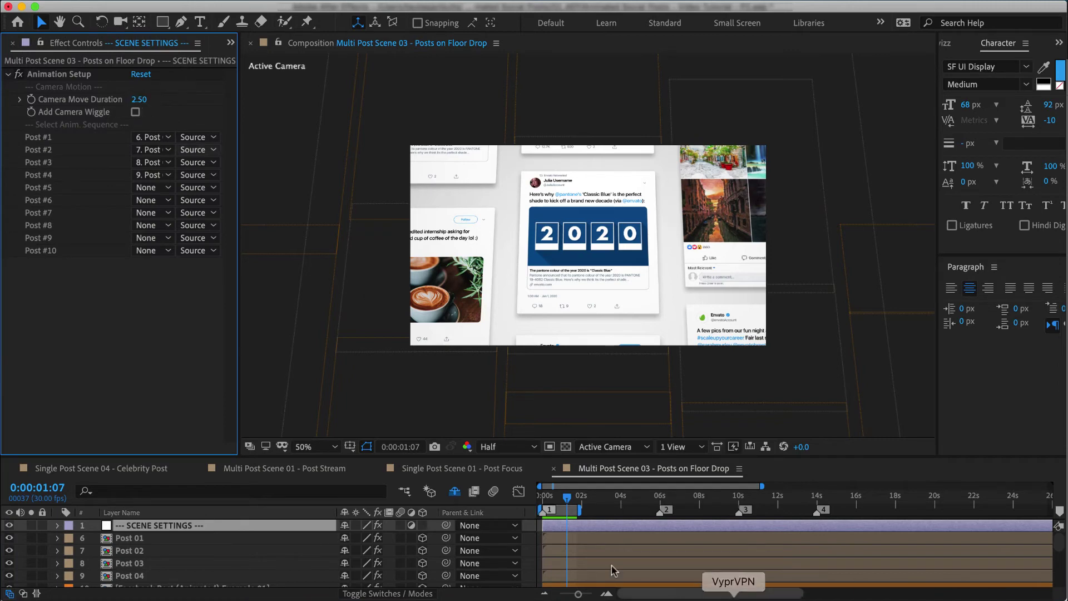
pyautogui.click(610, 501)
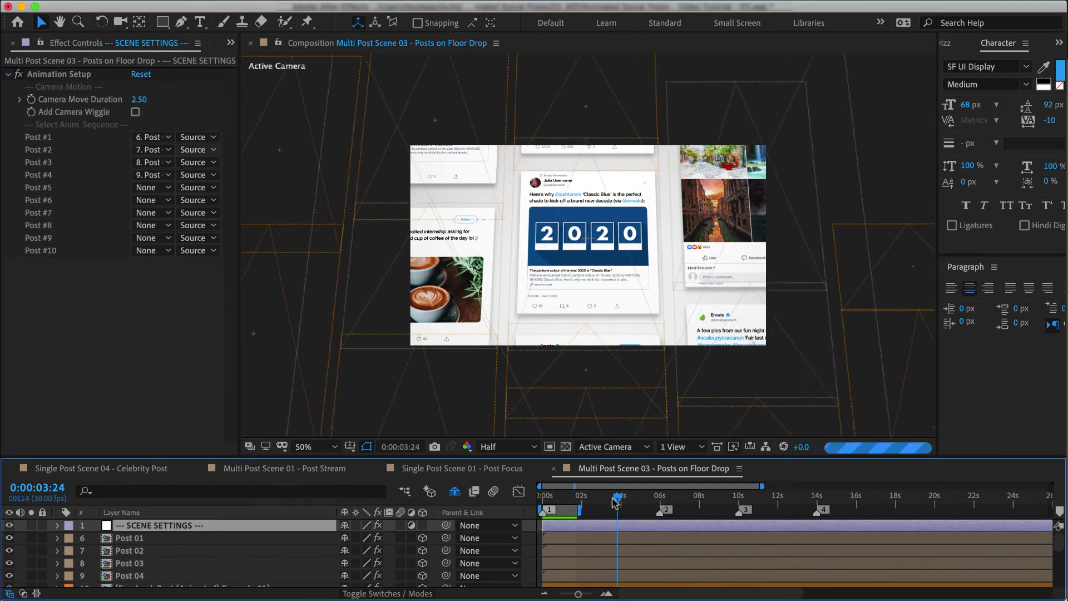
pyautogui.moveTo(610, 500); pyautogui.dragTo(657, 502)
pyautogui.scroll(2, 584, 272)
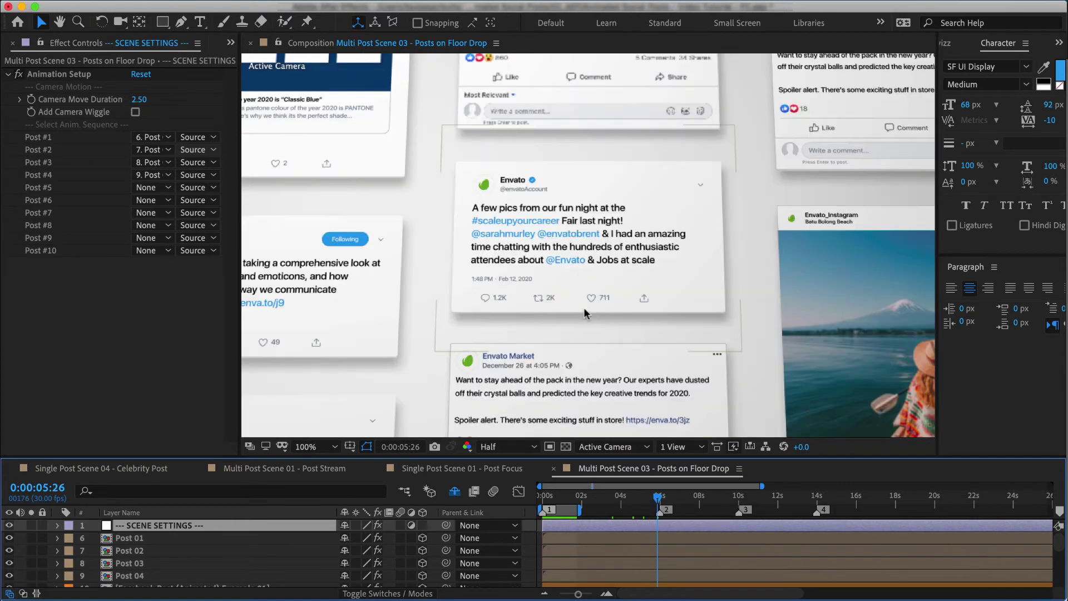
# Rename layer 10, the animated Facebook post example, to 'Move Here', then reselect SCENE SETTINGS
pyautogui.click(660, 253)
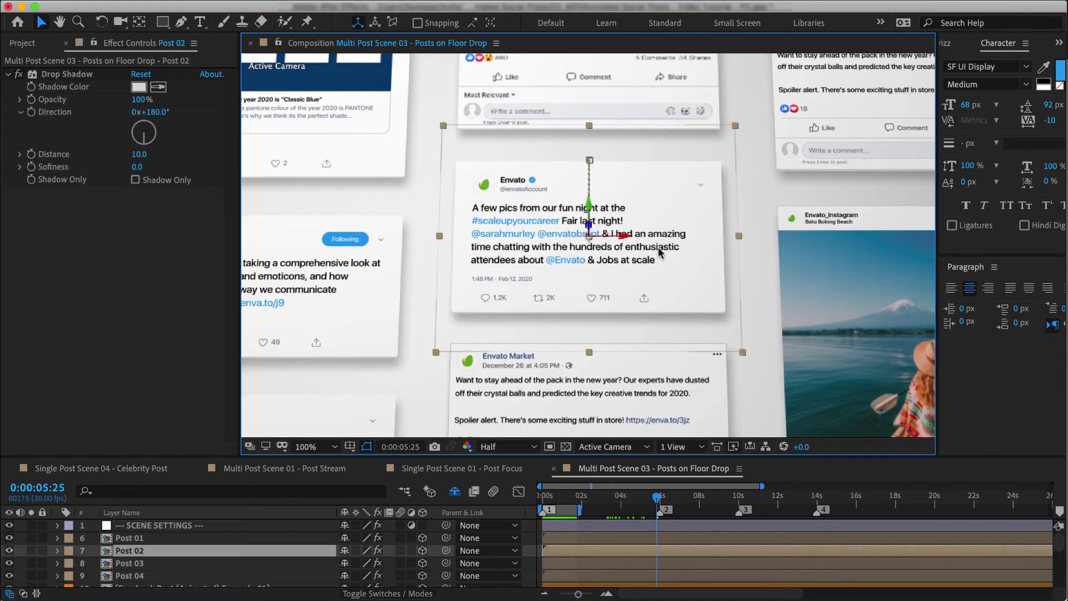
pyautogui.scroll(-3, 640, 350)
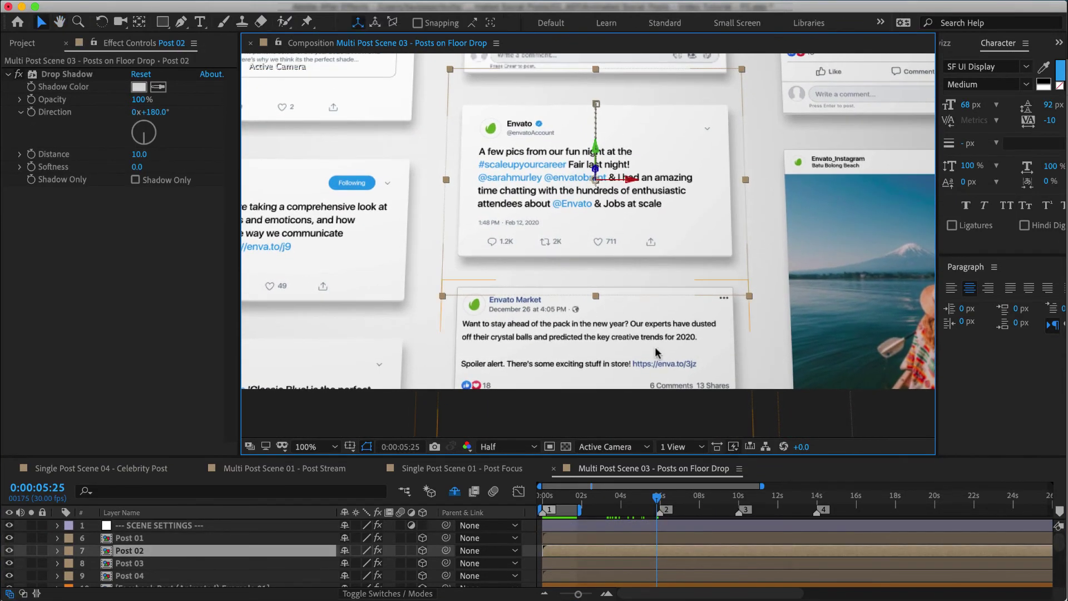
pyautogui.click(654, 352)
pyautogui.scroll(-2, 259, 554)
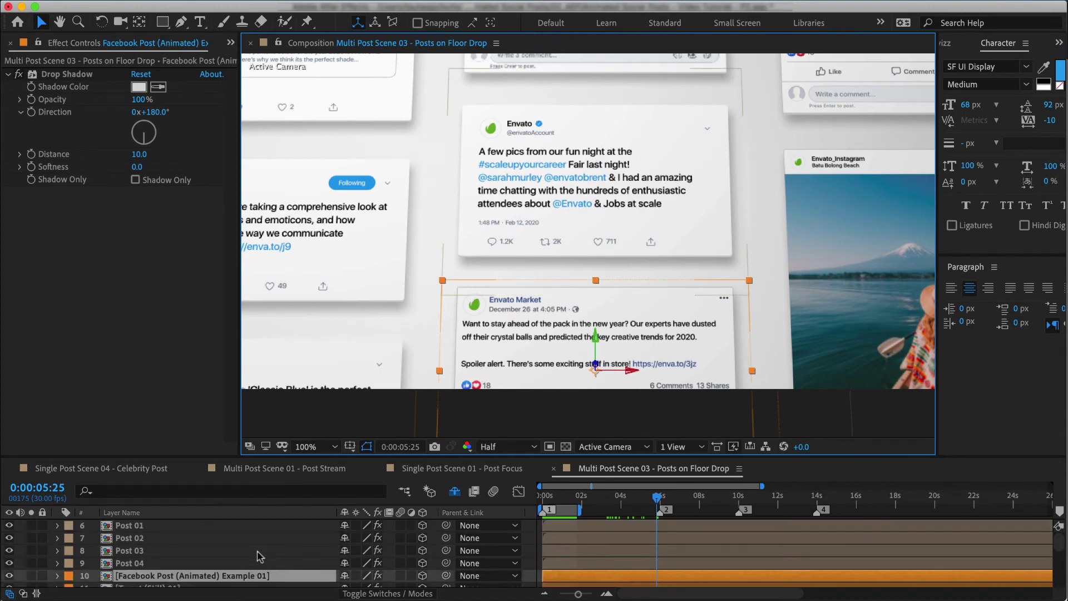
pyautogui.click(207, 567)
pyautogui.press('Return')
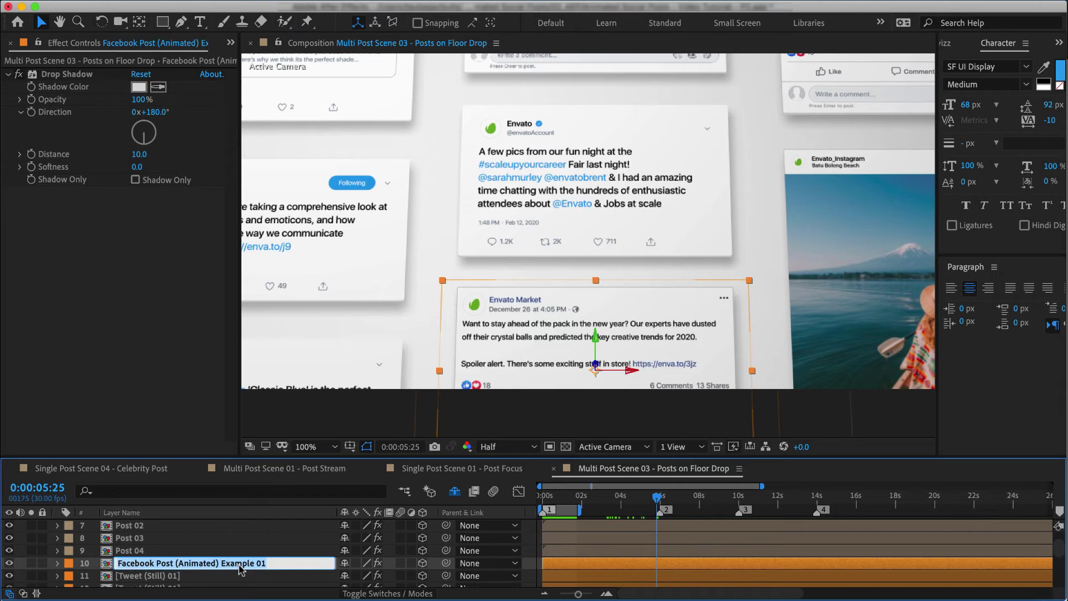
pyautogui.write('Move Here')
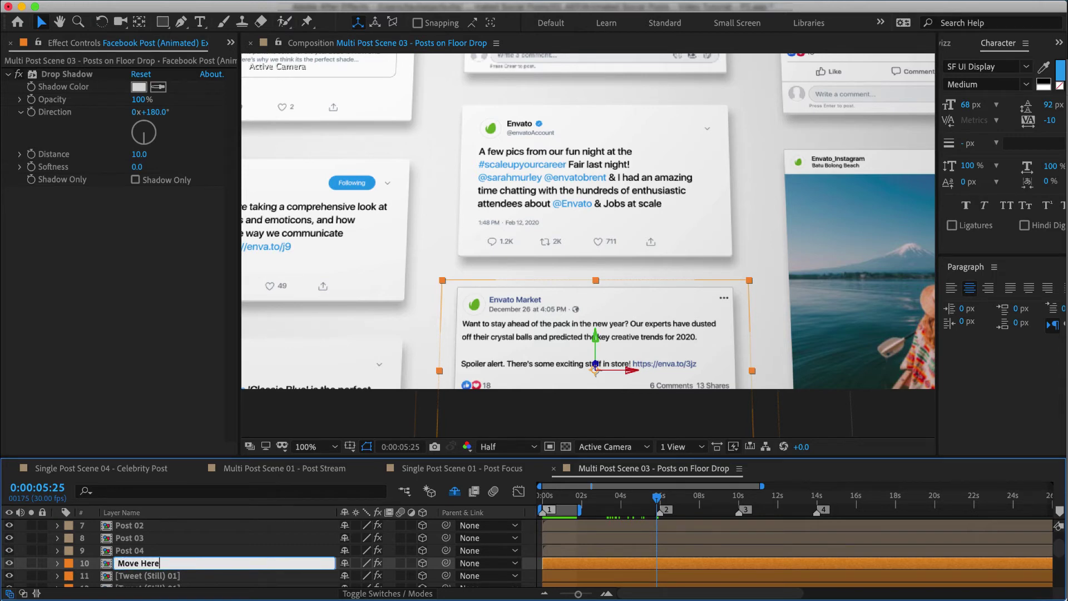
pyautogui.press('Return')
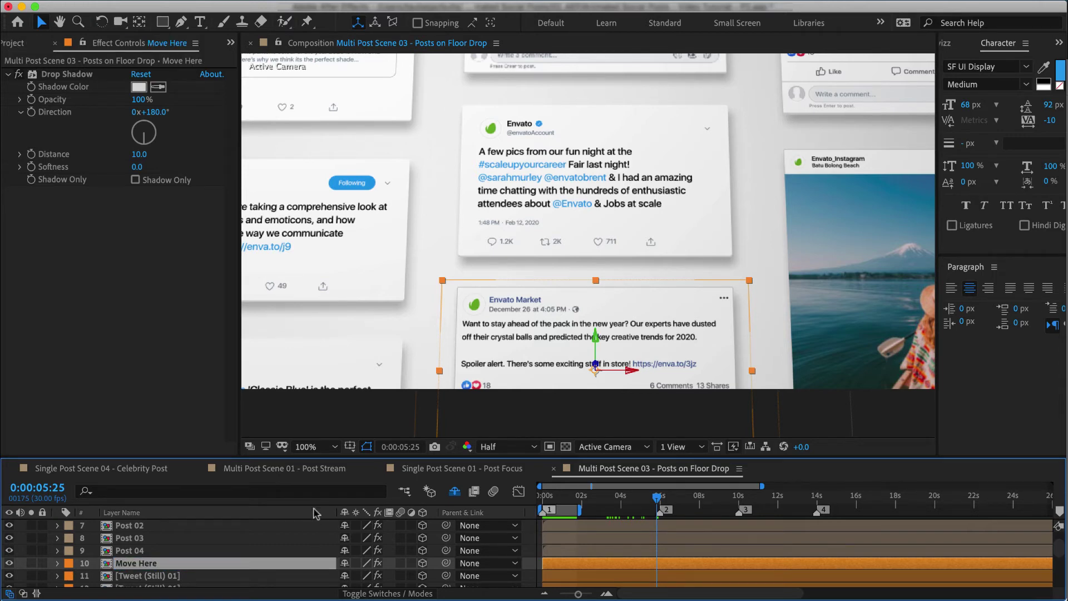
pyautogui.scroll(2, 139, 559)
pyautogui.click(149, 528)
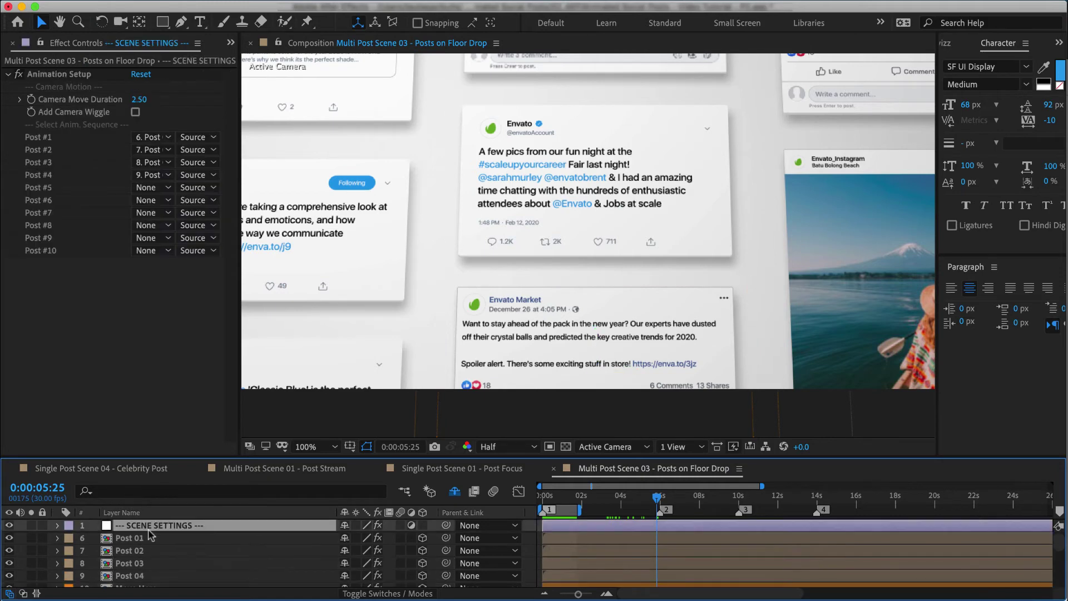
# Set Animation Setup's Post #2 to 10. Move Here and select that Facebook card
pyautogui.click(148, 150)
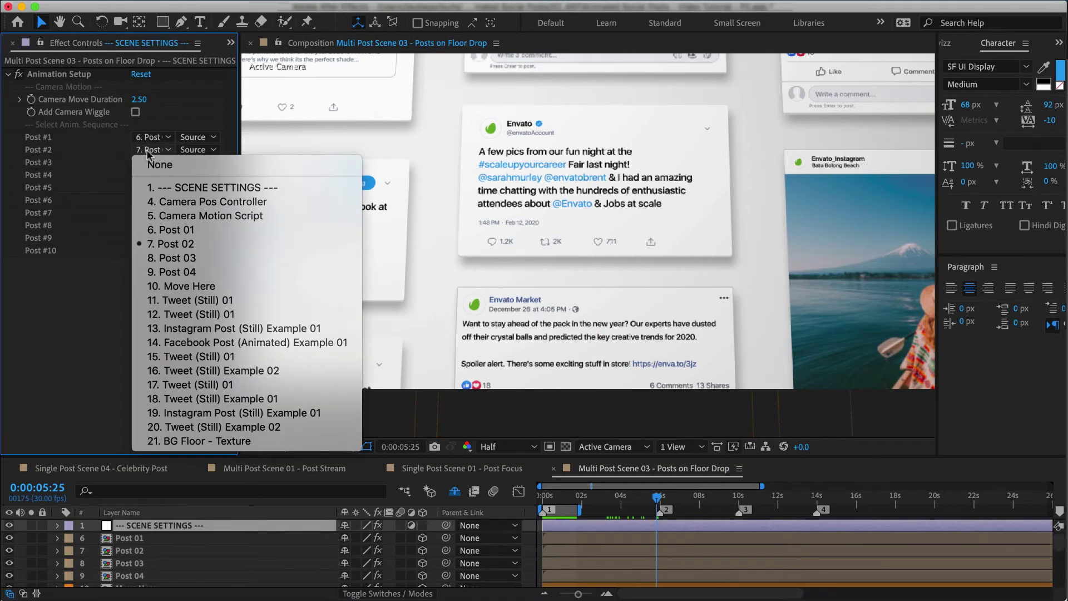
pyautogui.click(189, 286)
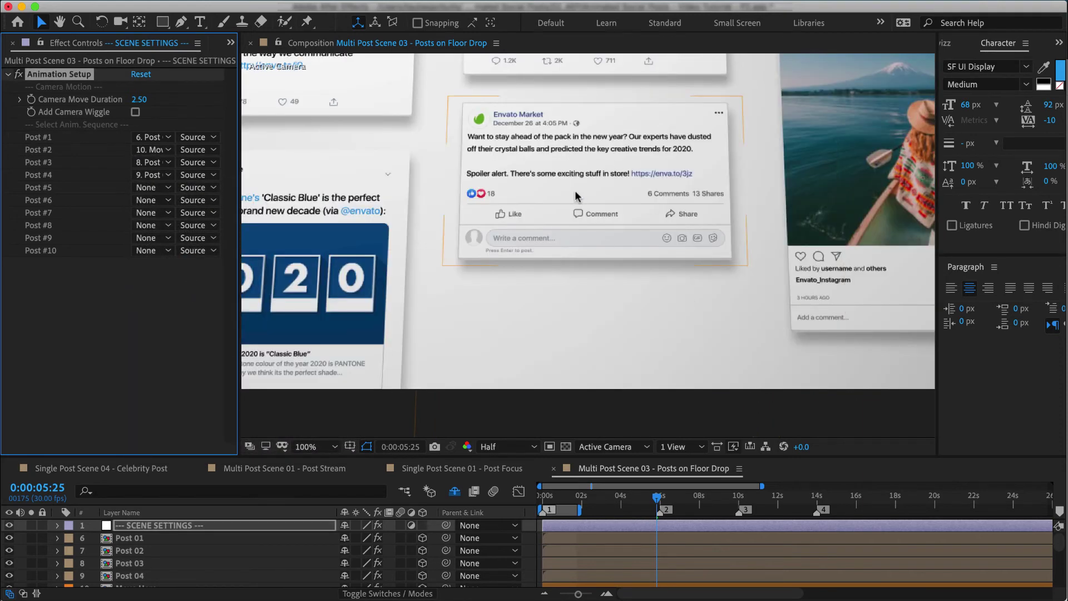
pyautogui.click(576, 196)
pyautogui.moveTo(576, 196); pyautogui.dragTo(523, 251)
pyautogui.moveTo(378, 221); pyautogui.dragTo(387, 220)
# Duplicate the Move Here card and drag the Move Here 2 copy down below the original
pyautogui.press('v')
pyautogui.click(581, 224)
pyautogui.moveTo(555, 216); pyautogui.dragTo(559, 411)
pyautogui.press('h')
pyautogui.moveTo(637, 289); pyautogui.dragTo(599, 271)
pyautogui.press('v')
pyautogui.click(539, 249)
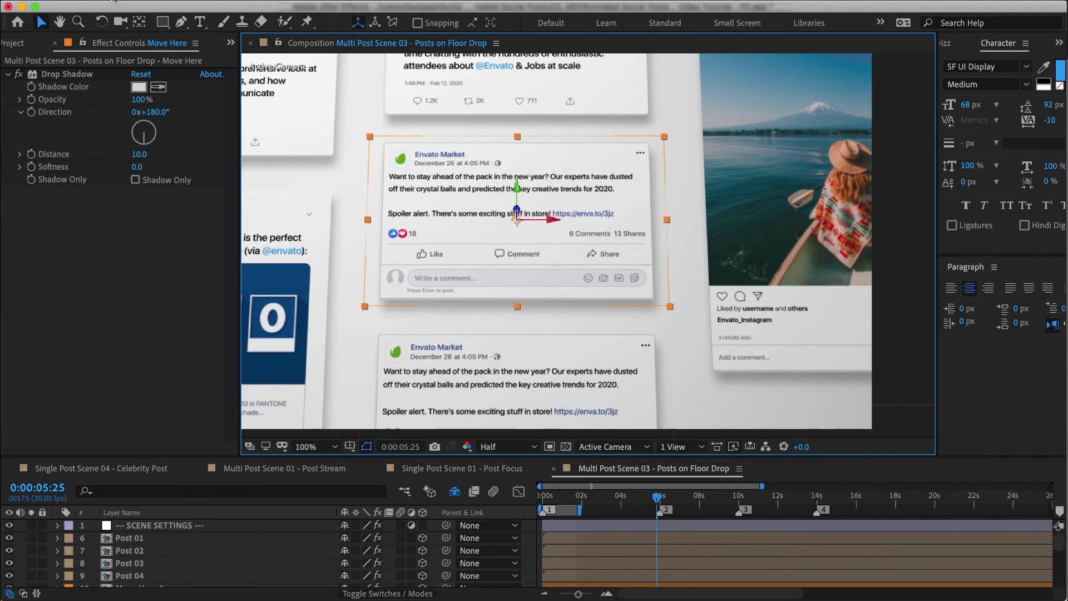
# Expand the 05 - Backgrounds folder in the Project panel and select BG - Facebook Icons
pyautogui.click(22, 46)
pyautogui.scroll(-1, 48, 267)
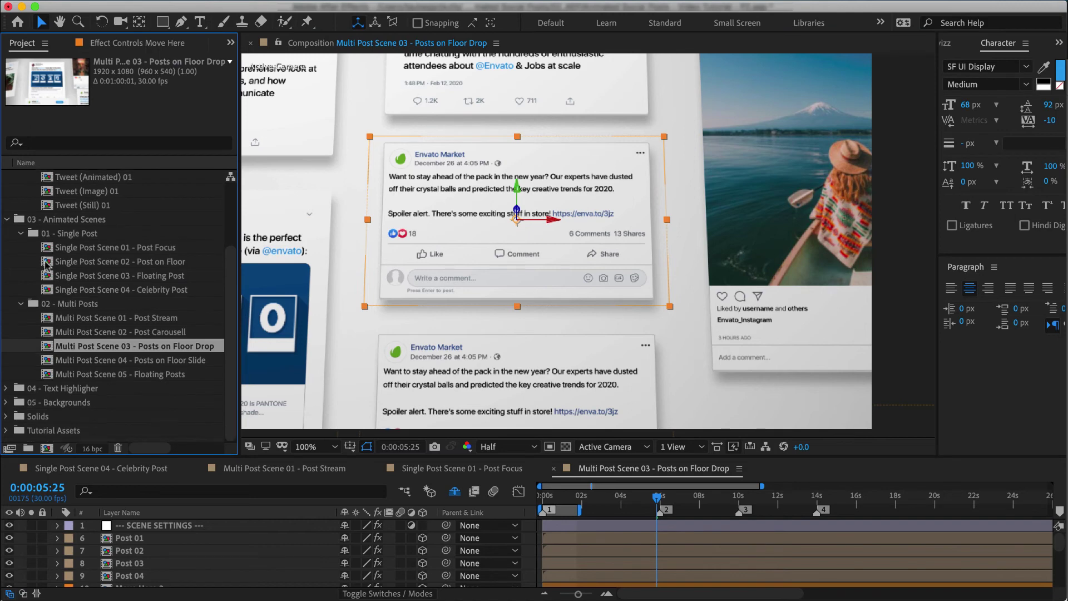
pyautogui.click(16, 404)
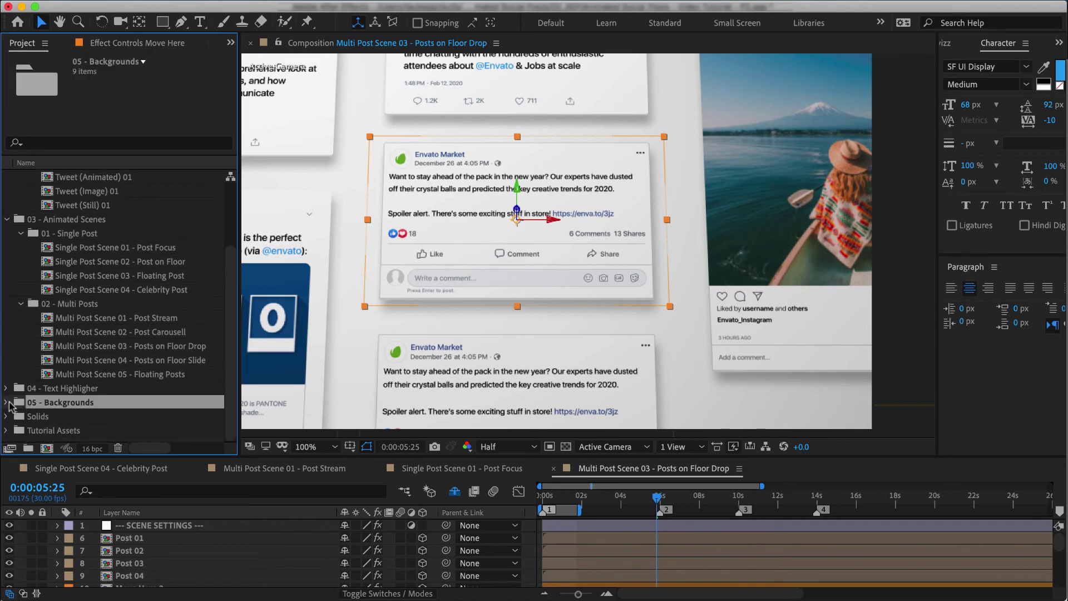
pyautogui.click(8, 403)
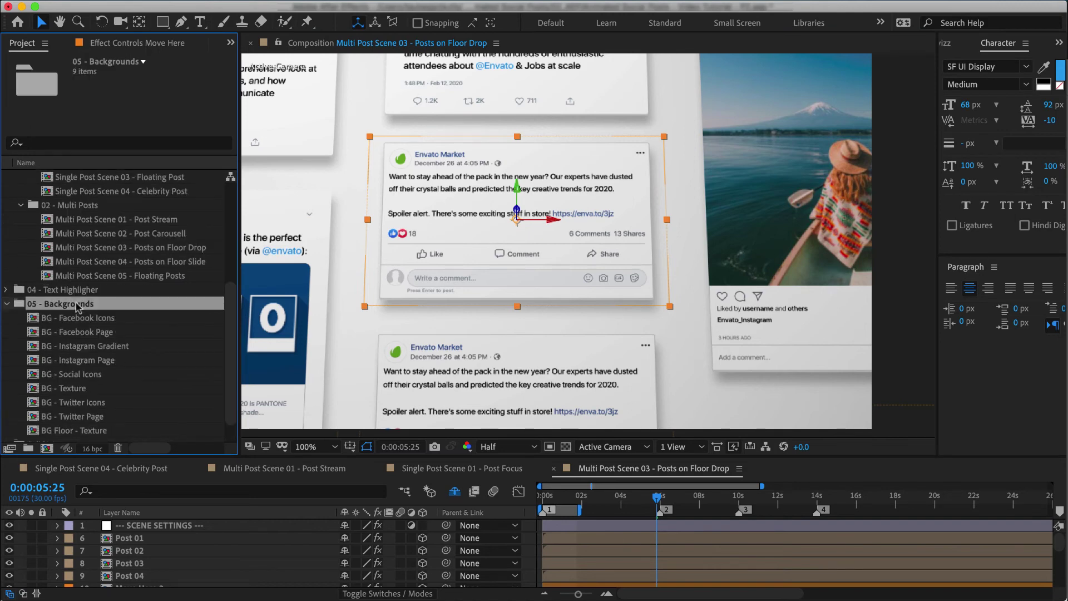
pyautogui.scroll(-2, 83, 313)
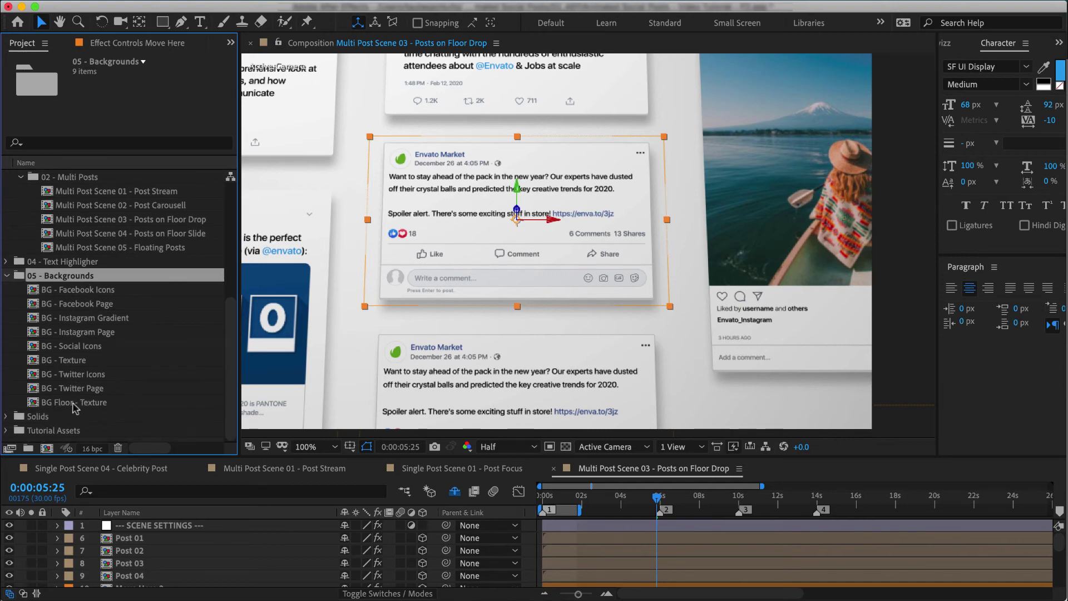
pyautogui.click(99, 290)
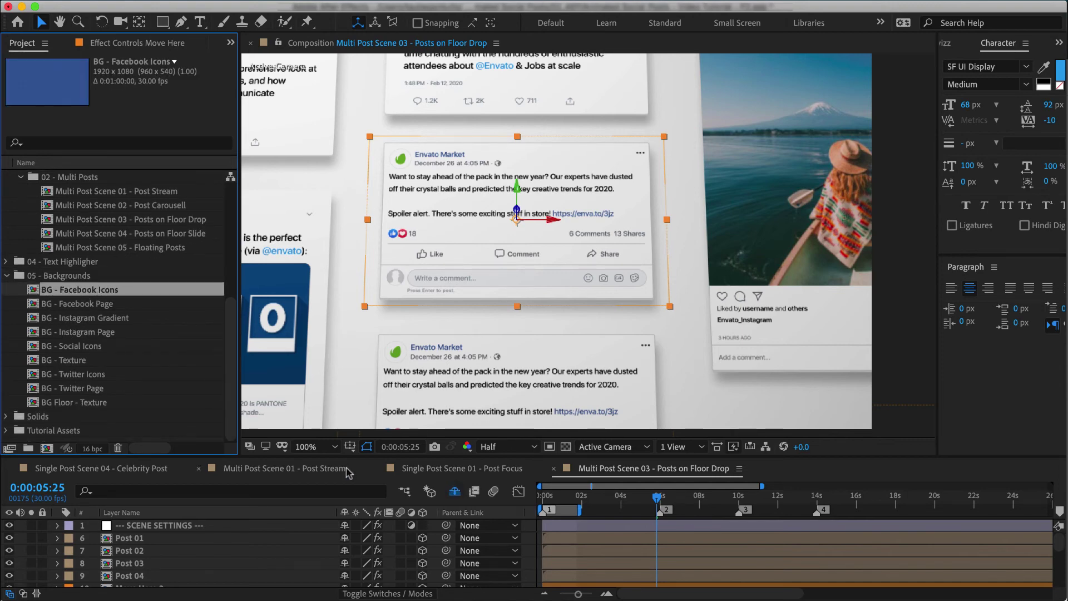
# In Post Focus, replace the BG - Facebook Page layer with BG - Facebook Icons and preview to 0:00:02:23
pyautogui.click(426, 470)
pyautogui.click(171, 563)
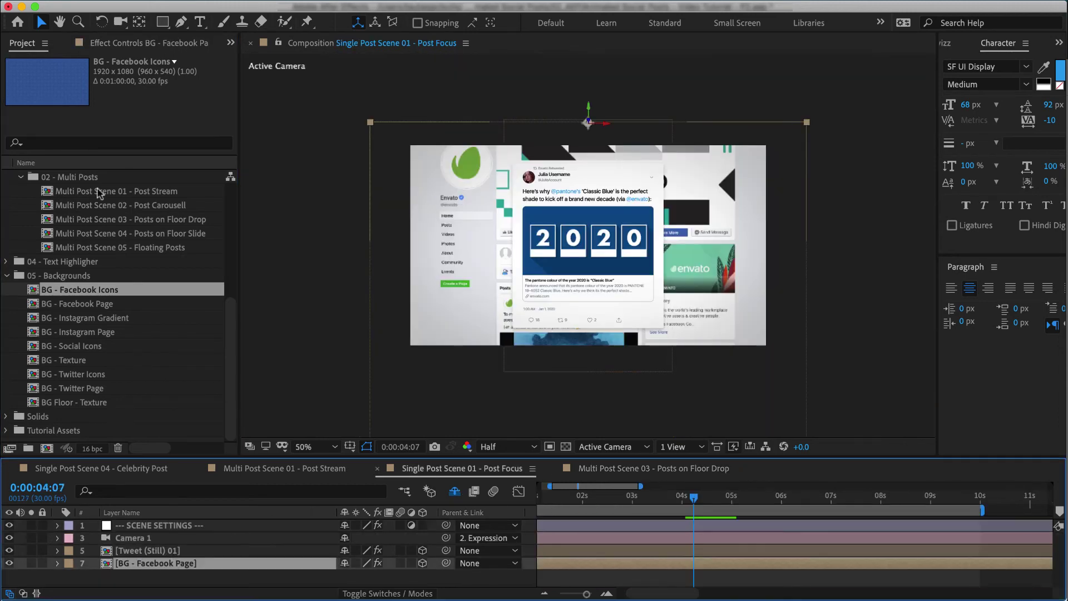
pyautogui.moveTo(119, 299); pyautogui.dragTo(169, 566)
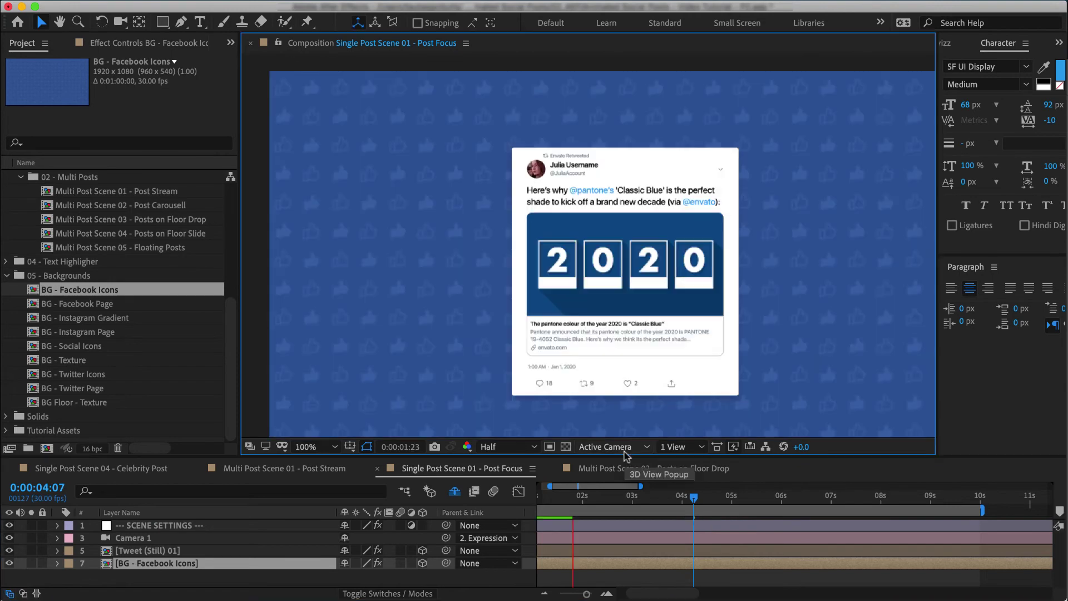
pyautogui.scroll(2, 609, 244)
pyautogui.press('space')
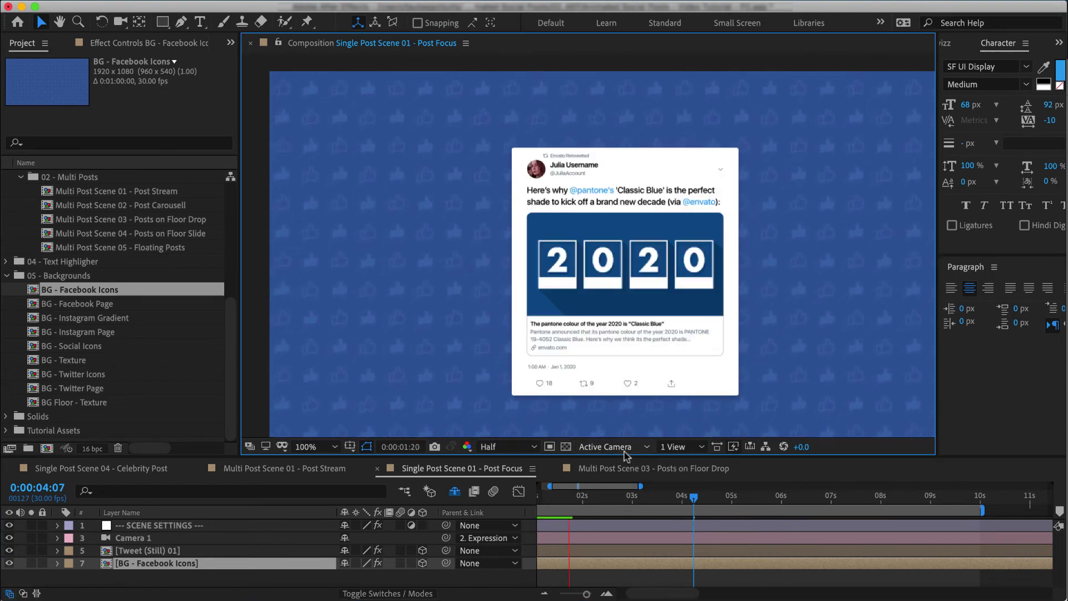
pyautogui.click(621, 500)
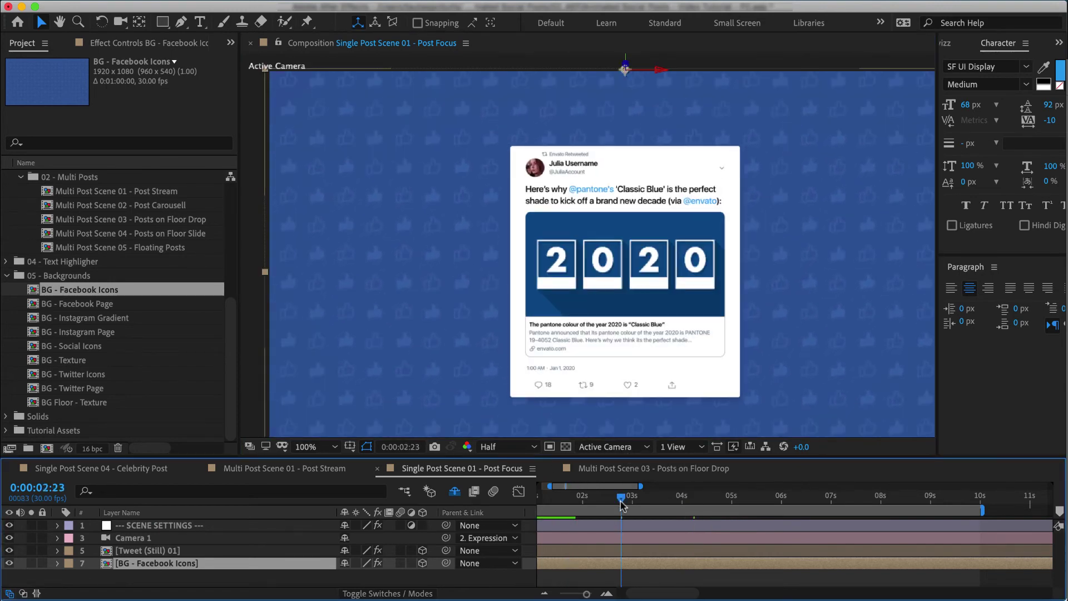
# Inside BG - Facebook Icons, rotate the pattern Direction to 0x-221.0° and set Speed to 5
pyautogui.doubleClick(167, 563)
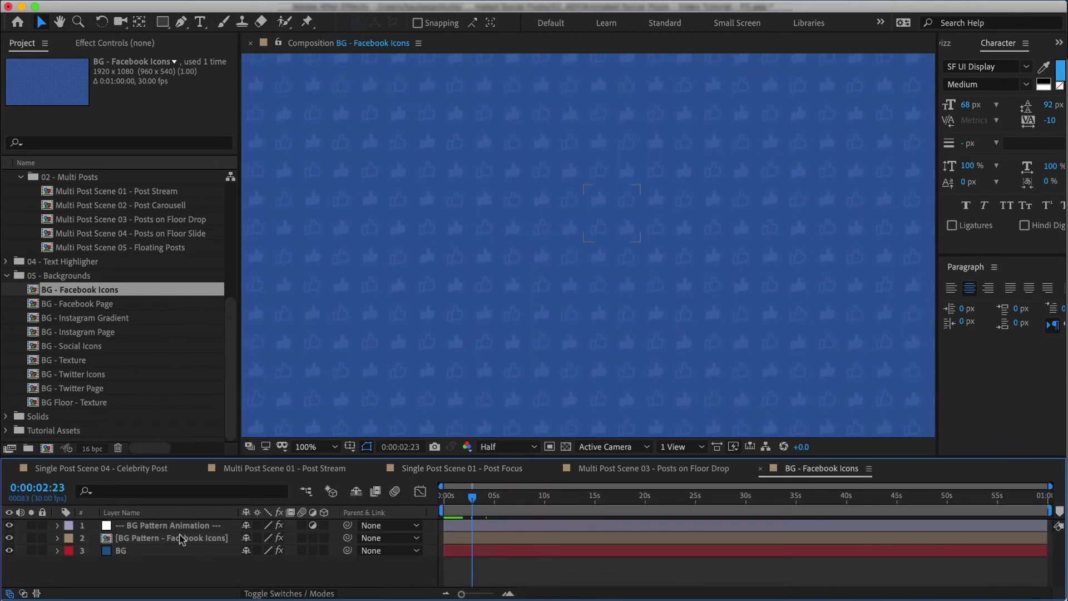
pyautogui.click(186, 527)
pyautogui.click(125, 43)
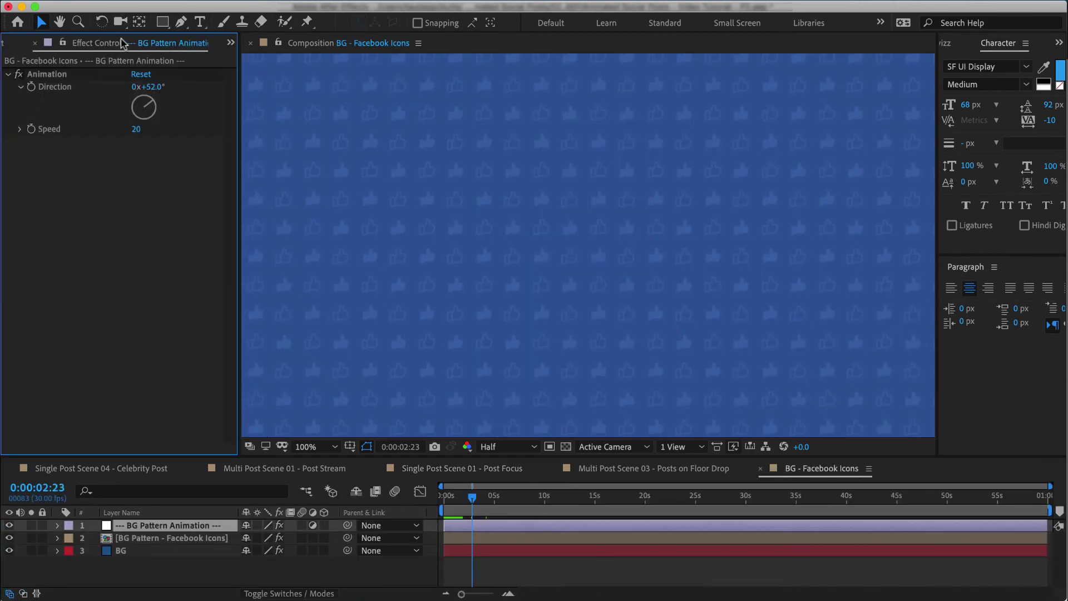
pyautogui.moveTo(149, 103); pyautogui.dragTo(150, 116)
pyautogui.click(137, 131)
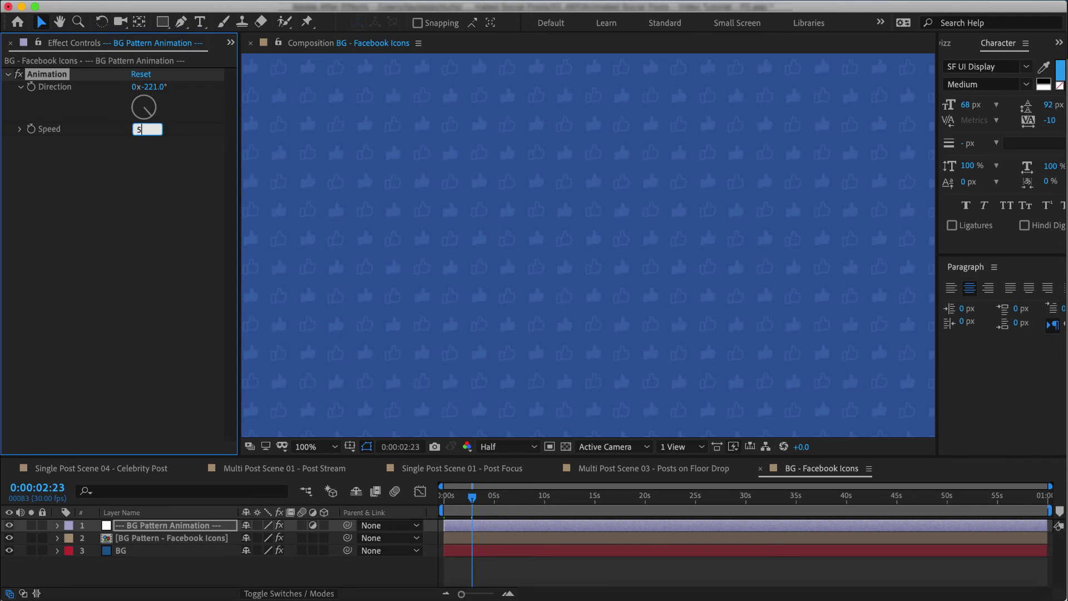
pyautogui.write('5')
pyautogui.press('Return')
pyautogui.moveTo(483, 503); pyautogui.dragTo(647, 499)
# Close the Facebook icons precomp and return to the Post Focus scene, zoomed out to fit
pyautogui.click(759, 468)
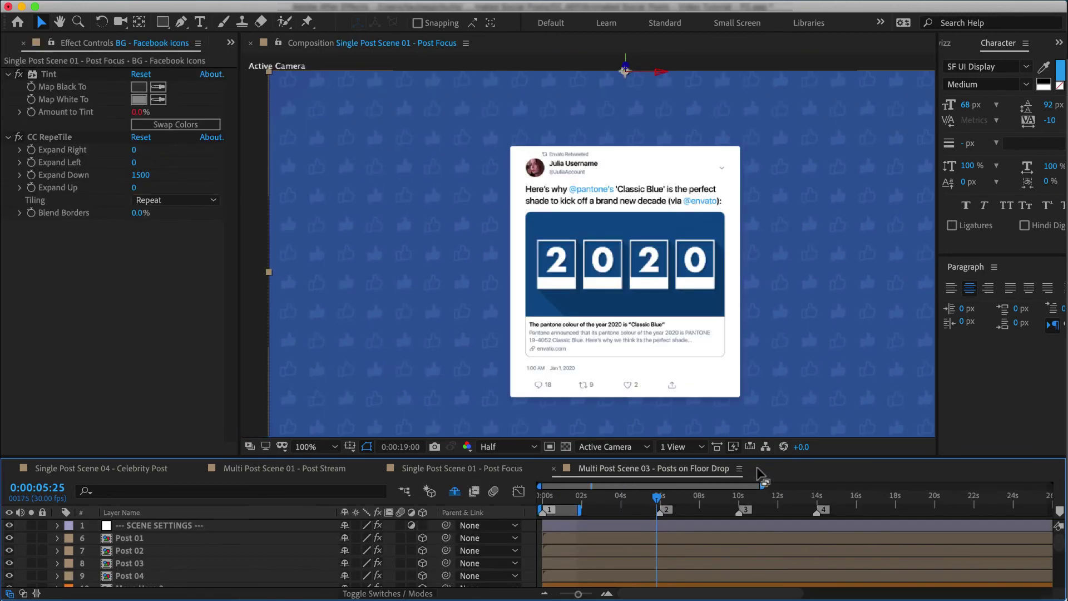
pyautogui.click(300, 469)
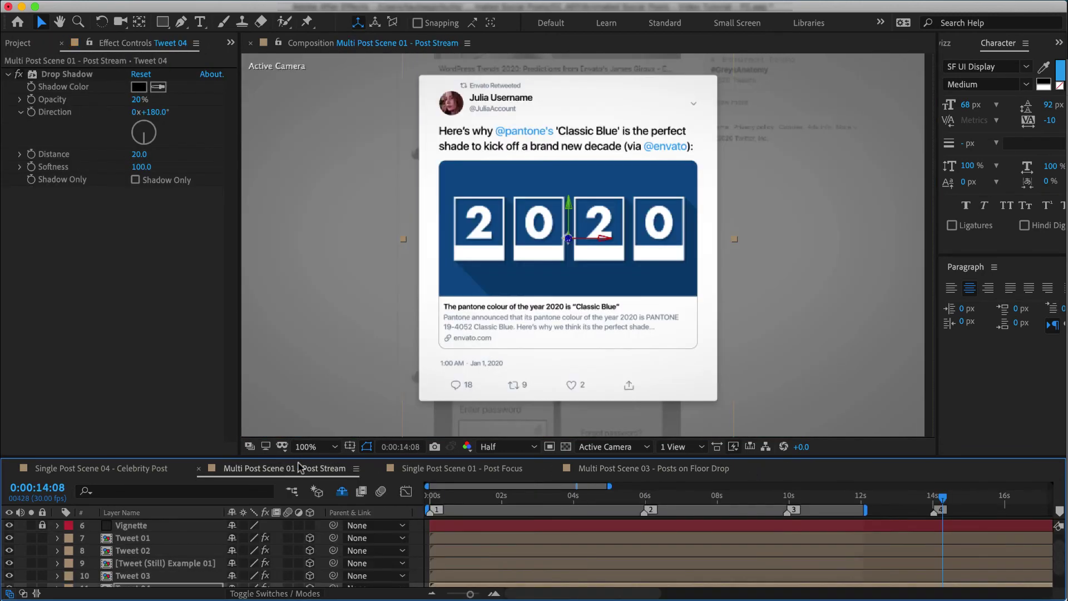
pyautogui.click(447, 470)
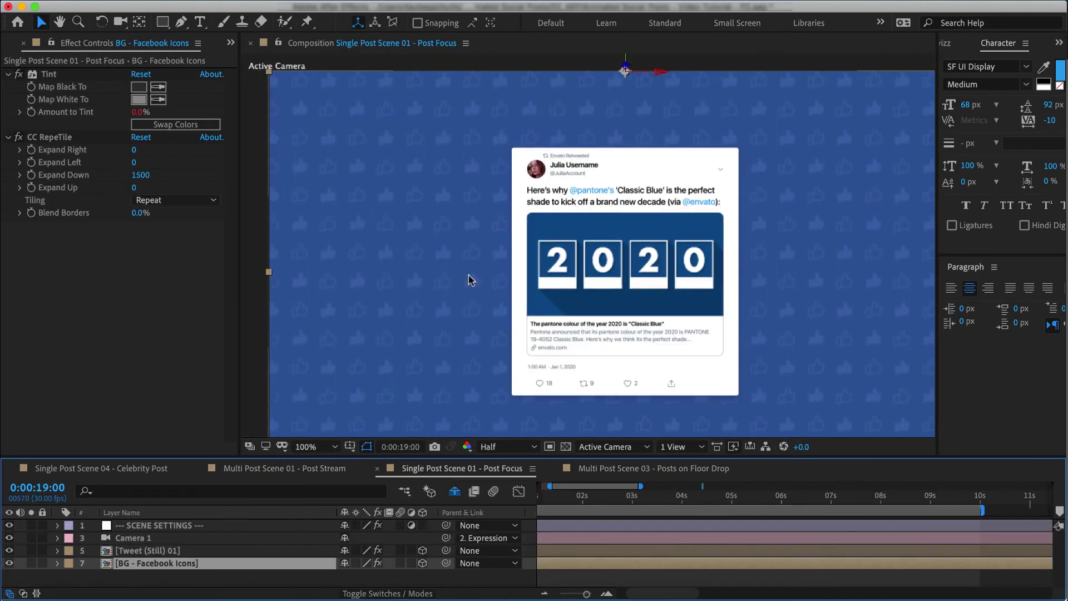
pyautogui.scroll(-3, 506, 311)
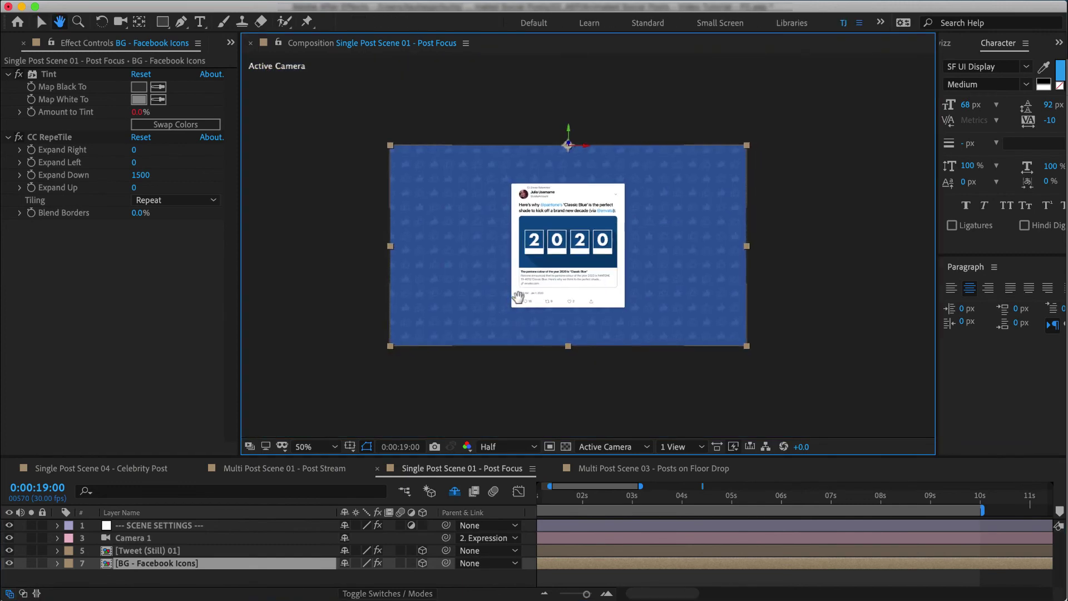
pyautogui.click(191, 580)
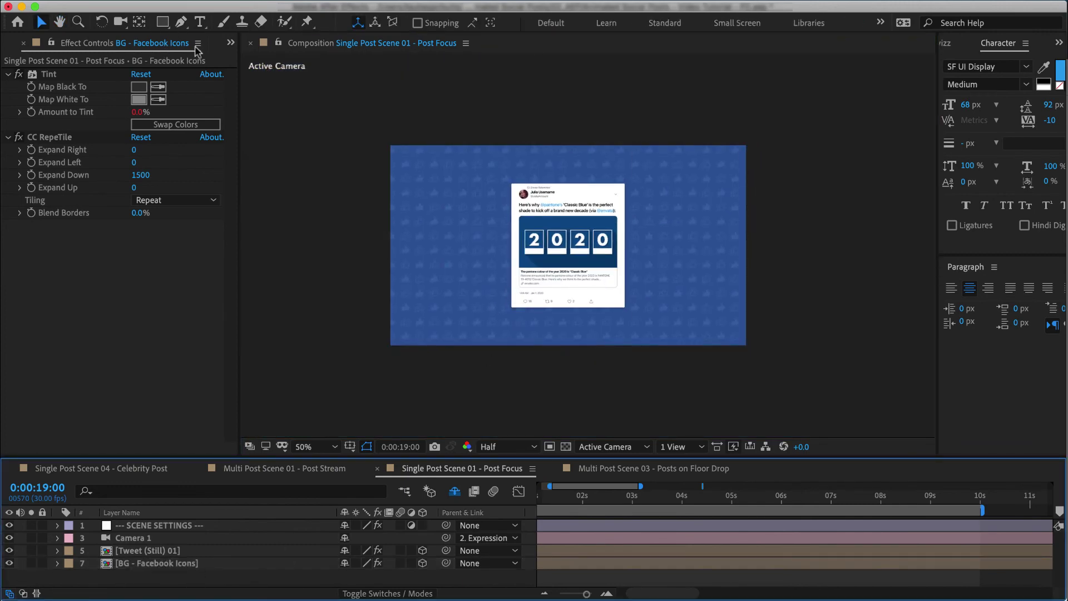
# Replace the Facebook icons background layer with BG - Twitter Icons from the Project panel
pyautogui.click(231, 45)
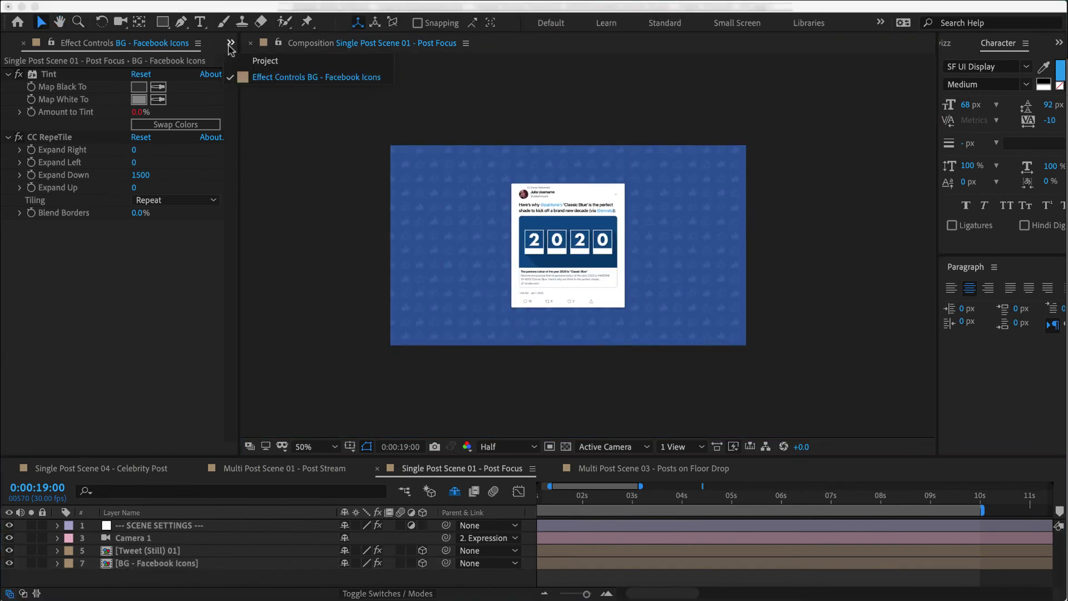
pyautogui.click(266, 62)
pyautogui.click(95, 374)
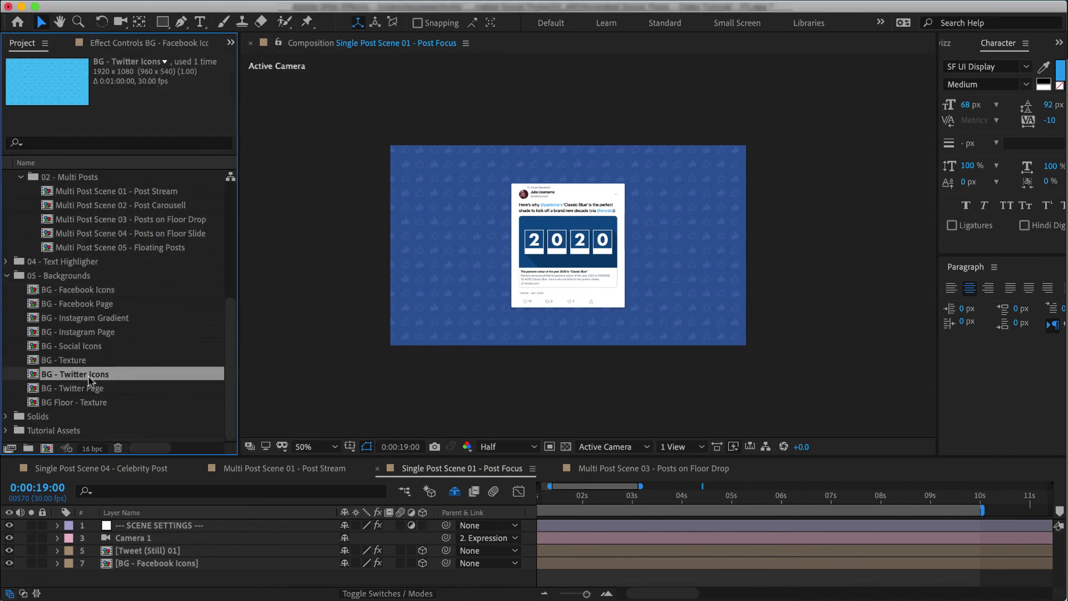
pyautogui.click(159, 563)
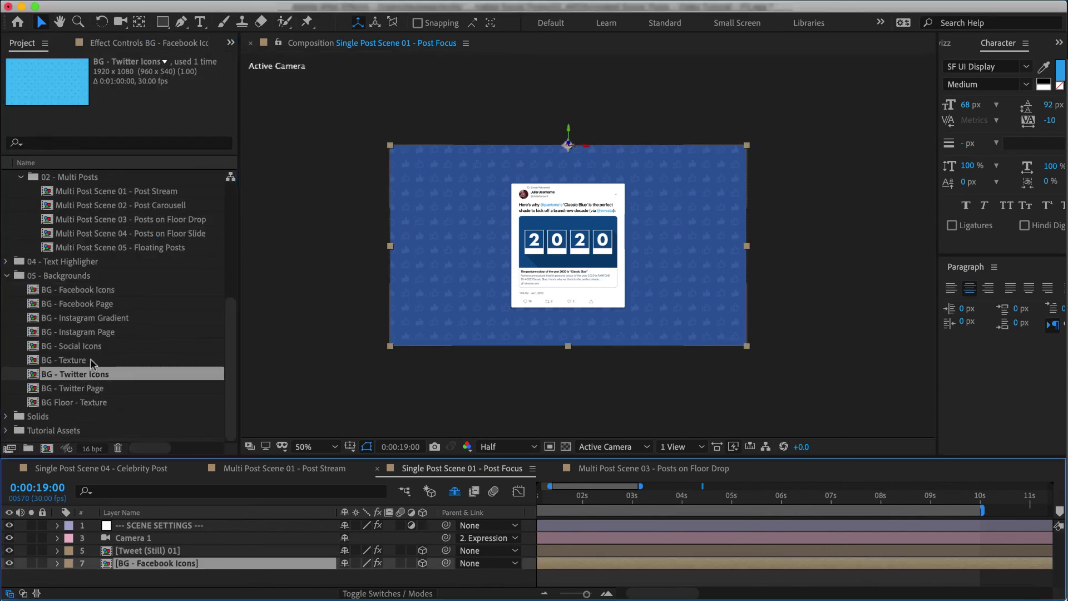
pyautogui.moveTo(93, 373); pyautogui.dragTo(158, 563)
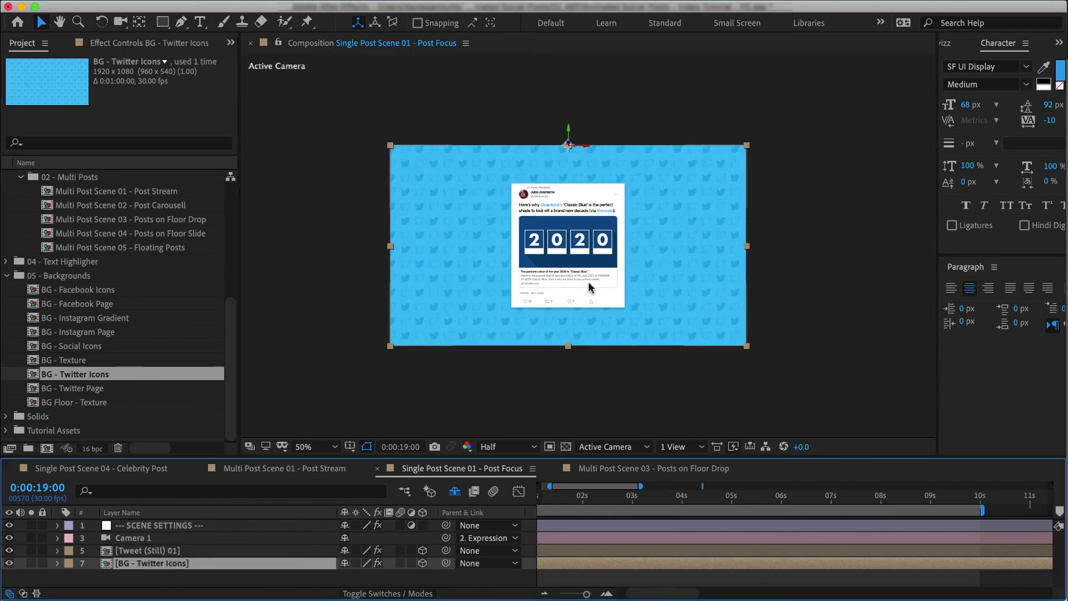
# In Posts on Floor Drop, open [BG Floor - Texture], turn on the Marble layer, and check the floor
pyautogui.click(643, 469)
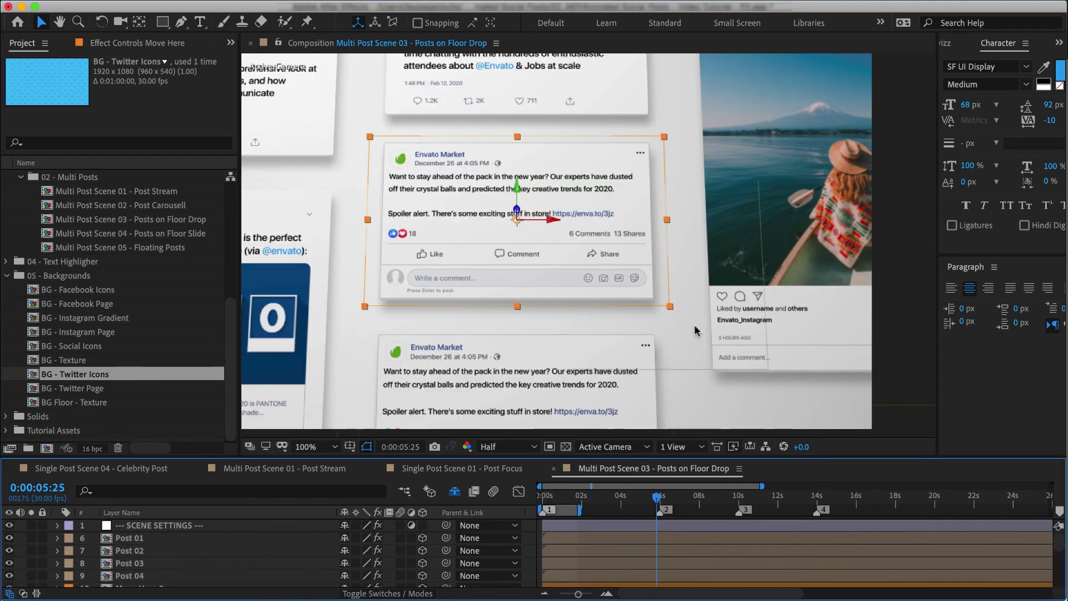
pyautogui.click(666, 287)
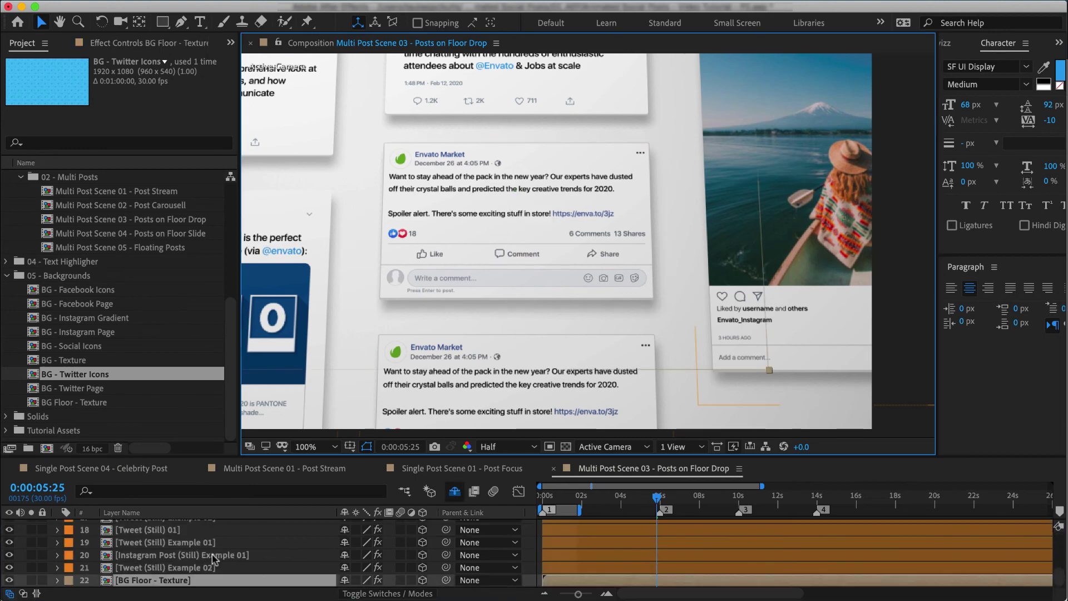
pyautogui.click(187, 580)
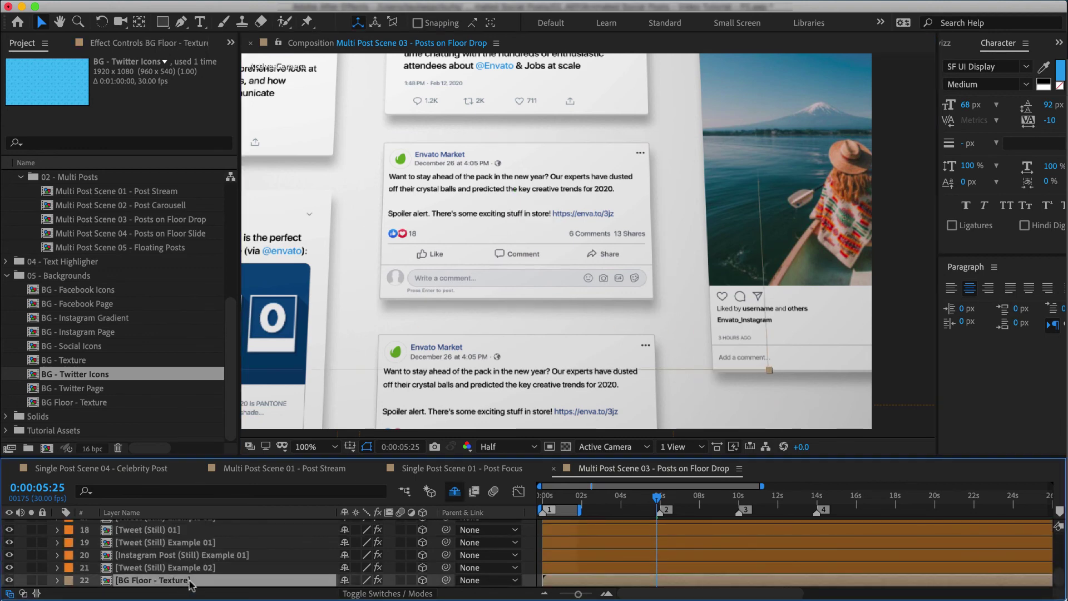
pyautogui.doubleClick(174, 582)
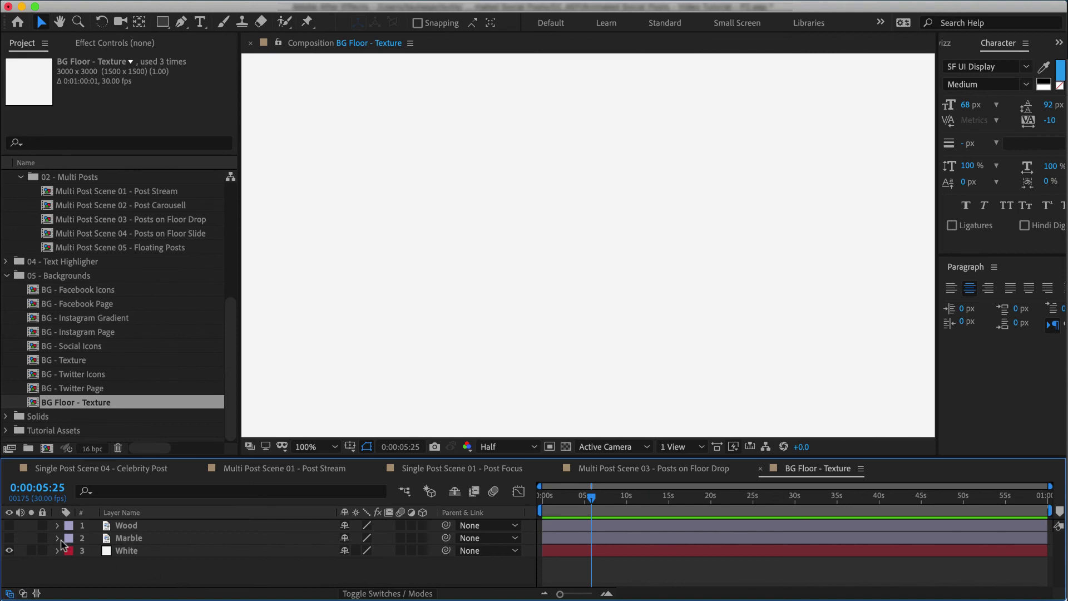
pyautogui.click(9, 537)
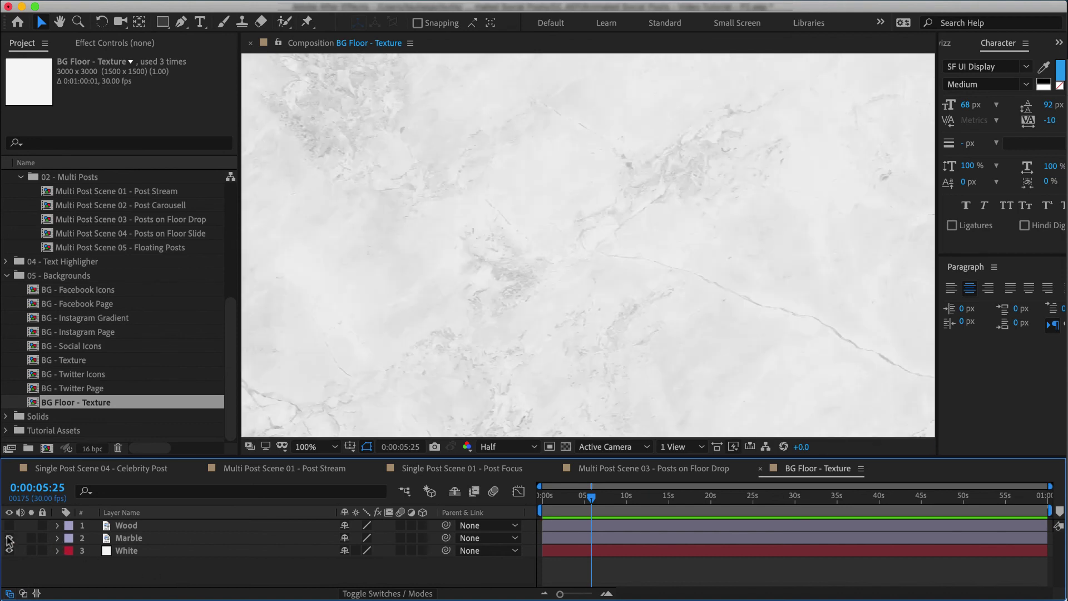
pyautogui.click(670, 474)
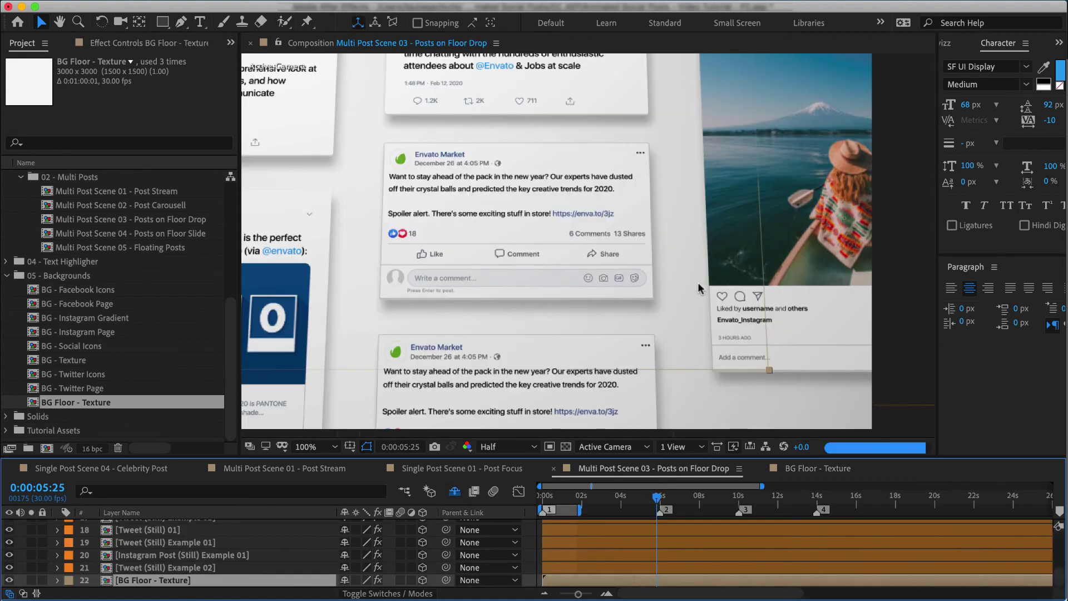
pyautogui.click(547, 499)
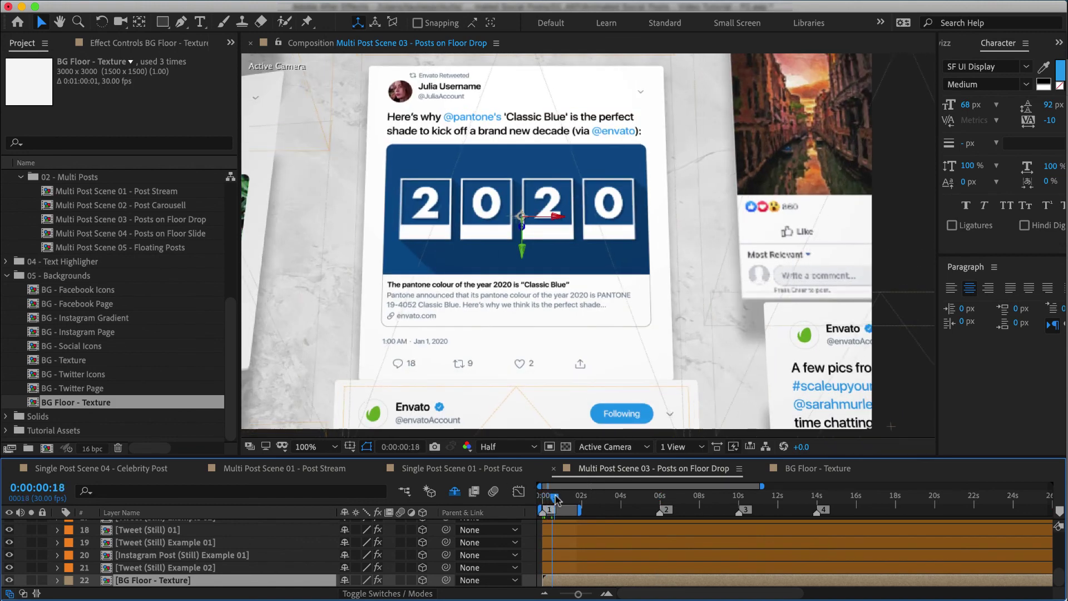
pyautogui.moveTo(547, 498); pyautogui.dragTo(559, 497)
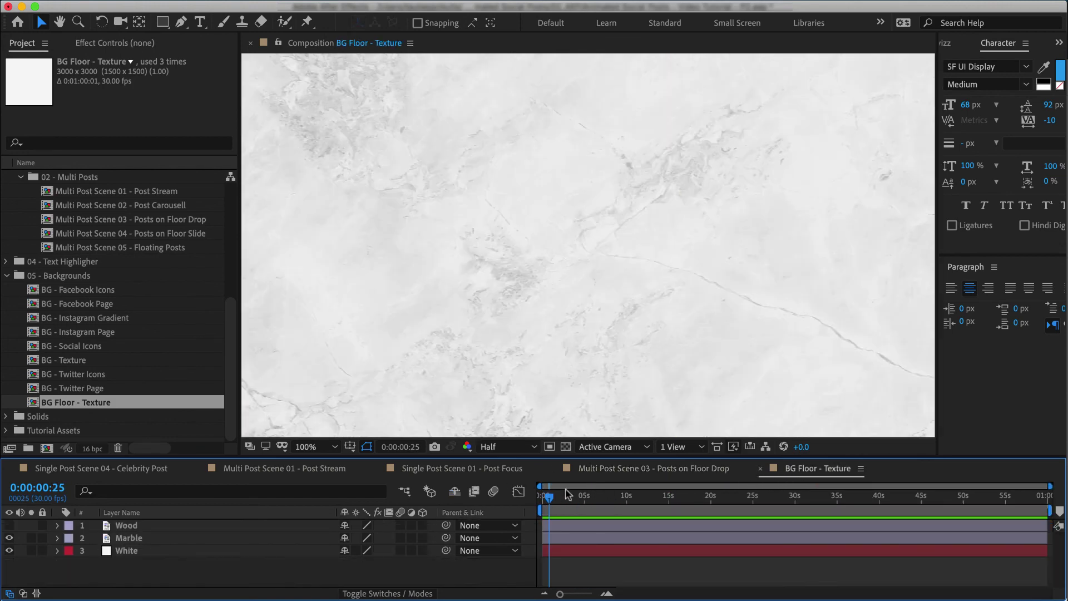
# Close the floor texture, Post Focus and Posts on Floor Drop tabs, leaving Post Stream open
pyautogui.click(141, 526)
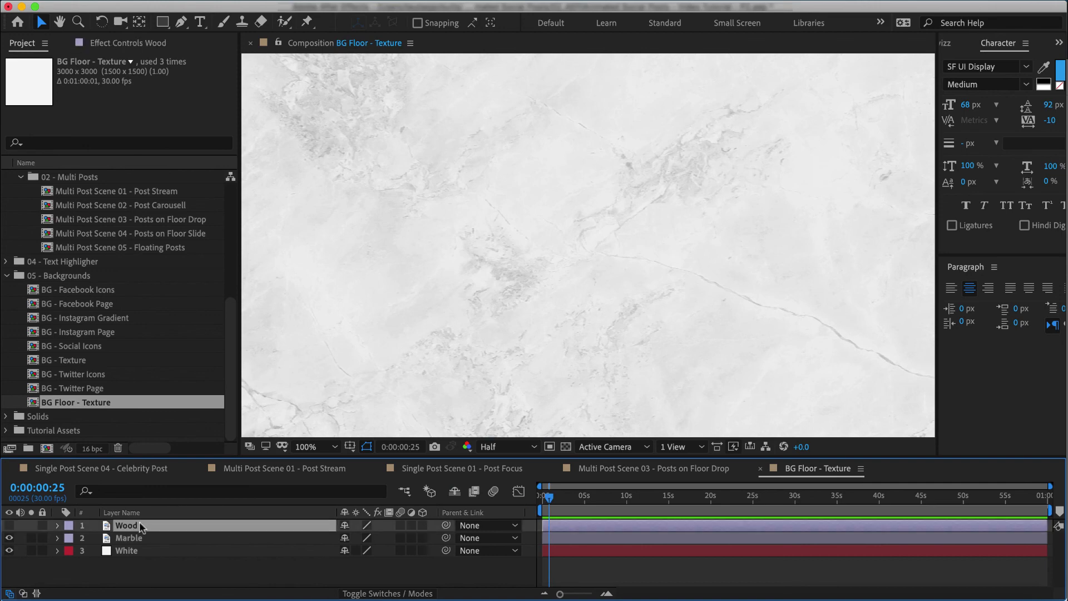
pyautogui.click(761, 469)
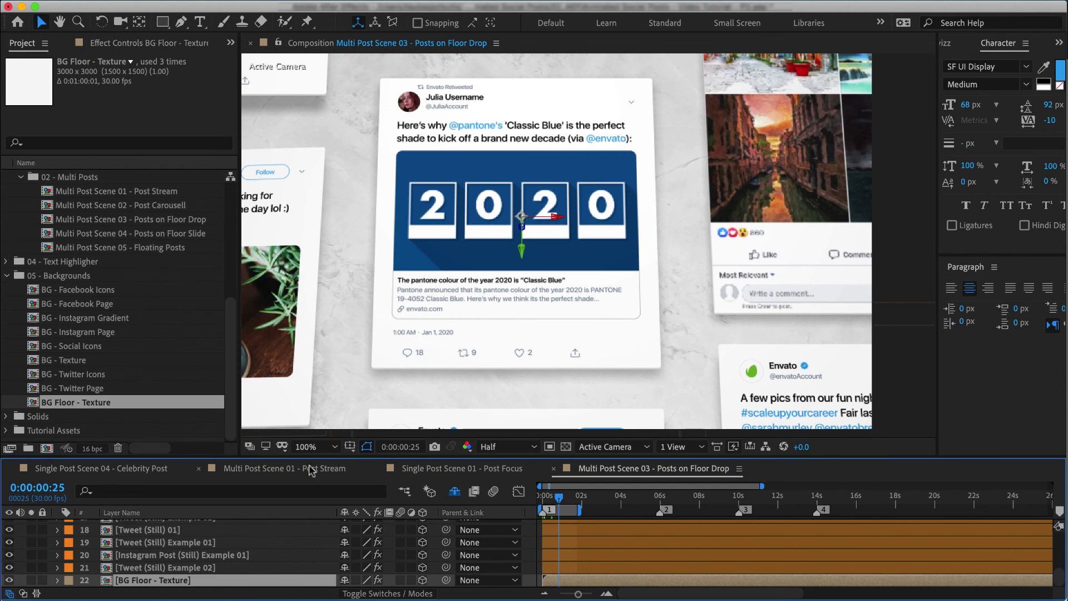
pyautogui.click(379, 469)
pyautogui.click(379, 469)
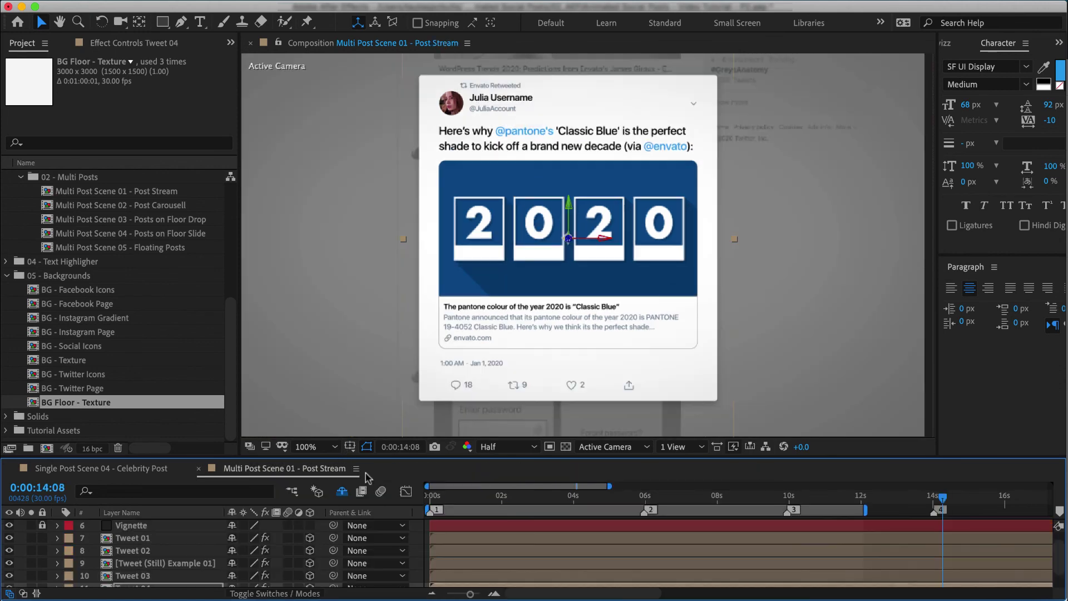